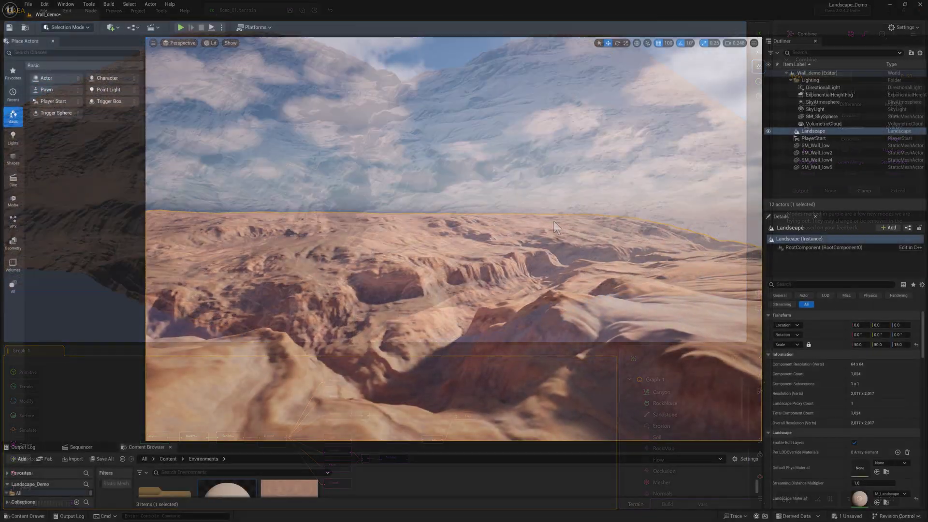
Step: Fly the editor camera forward over the desert landscape and along the rock wall
key("w")
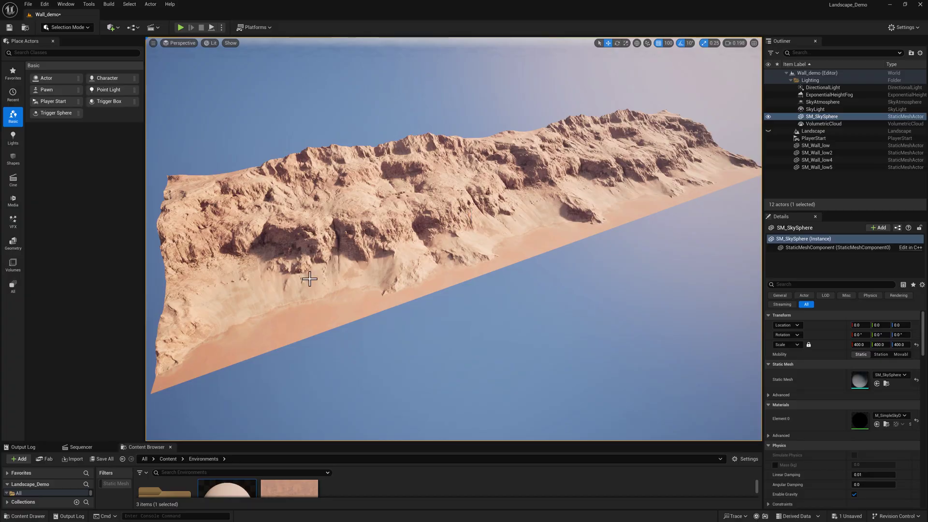
key("w")
right_click_drag(453, 238, 558, 197)
scroll(453, 239, "up", 3)
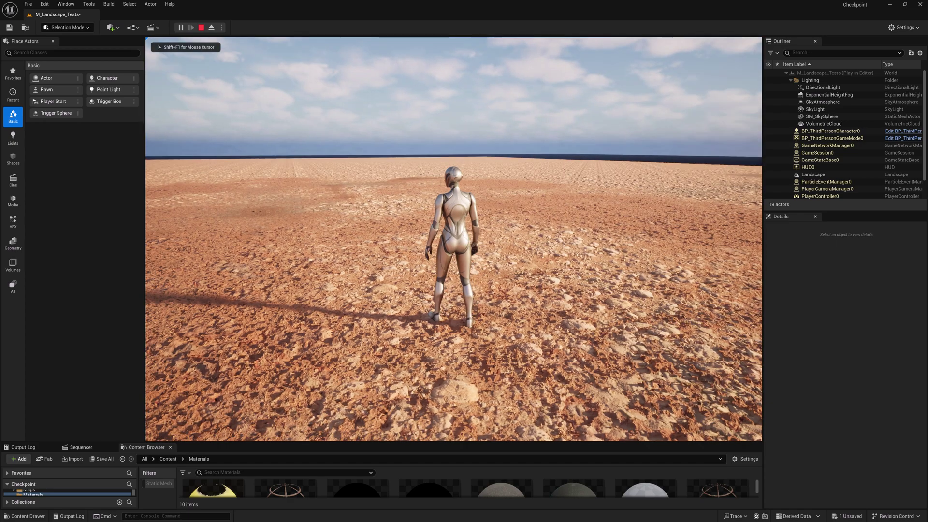
Step: Walk the character across the terrain, swinging around and turning back toward the camera
key("w")
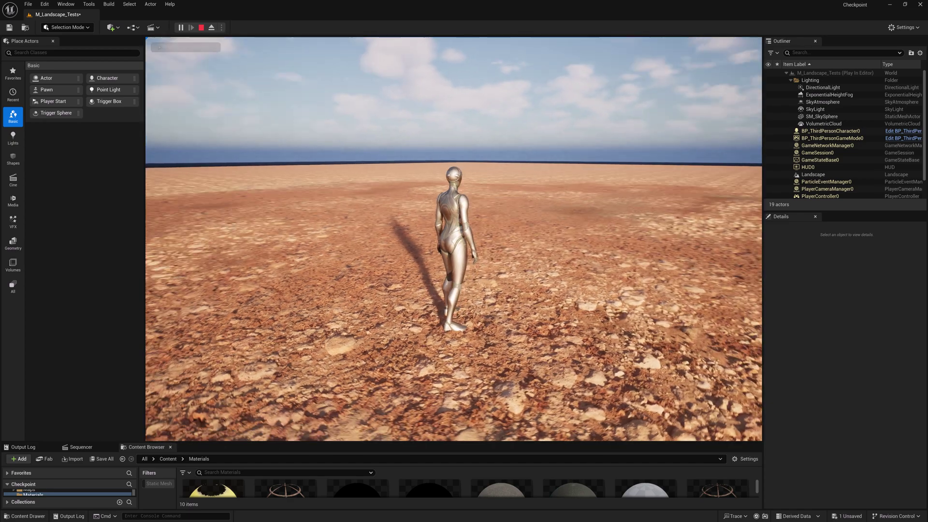
key("d")
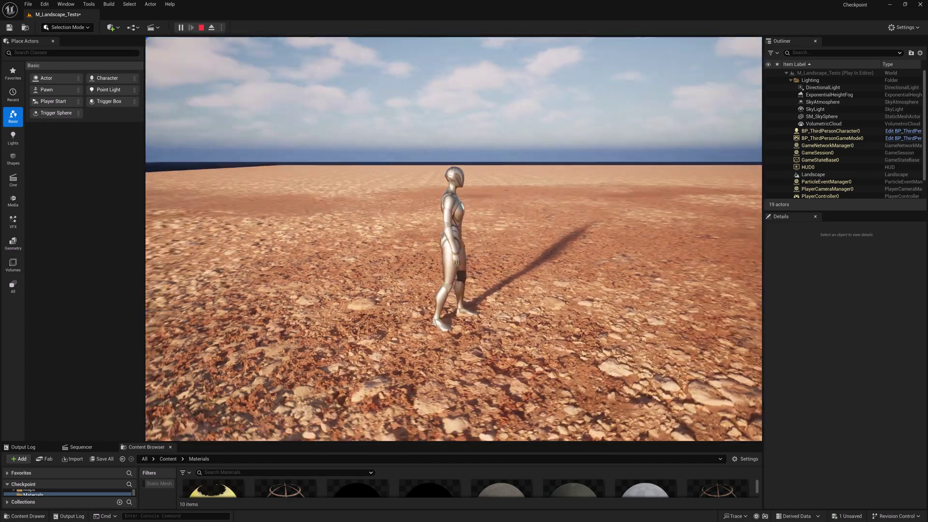
key("s")
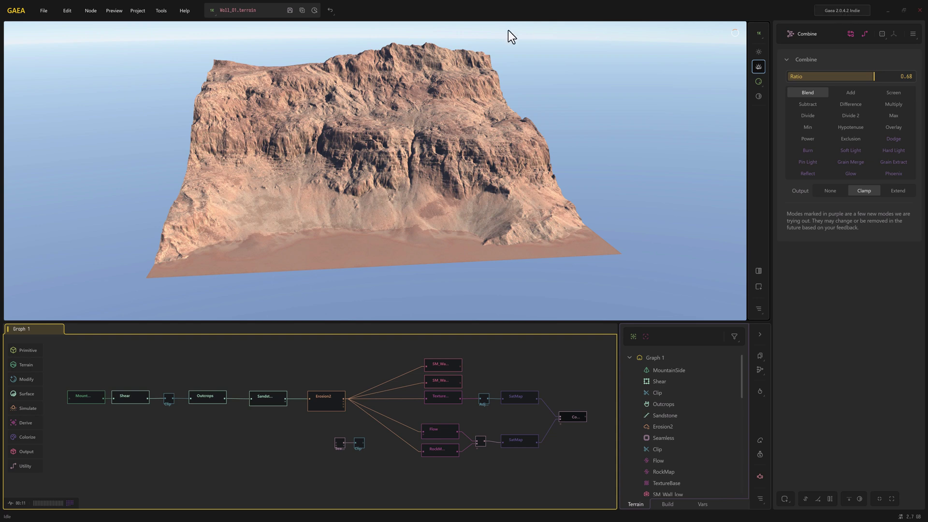
Step: Orbit across the mountain slope and lower the viewport/graph splitter for a taller 3D preview
left_click_drag(599, 111, 612, 114)
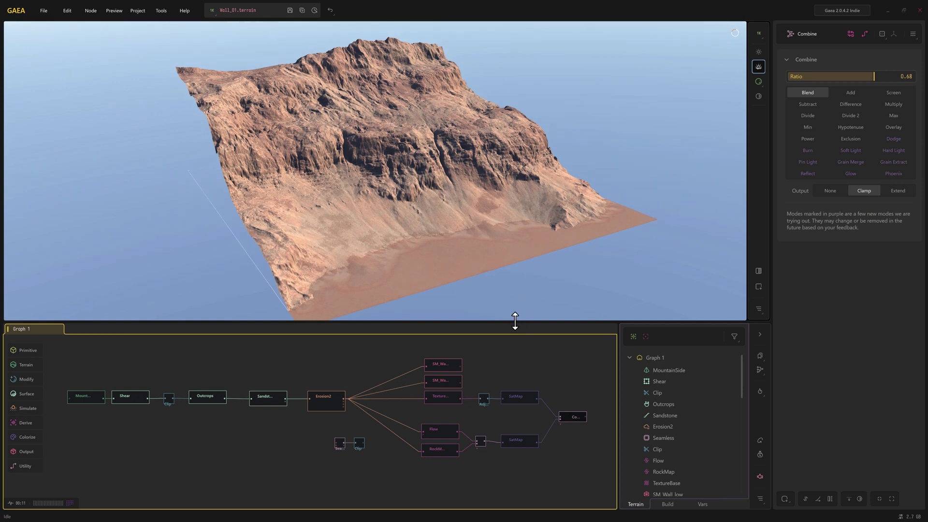
left_click_drag(515, 320, 515, 332)
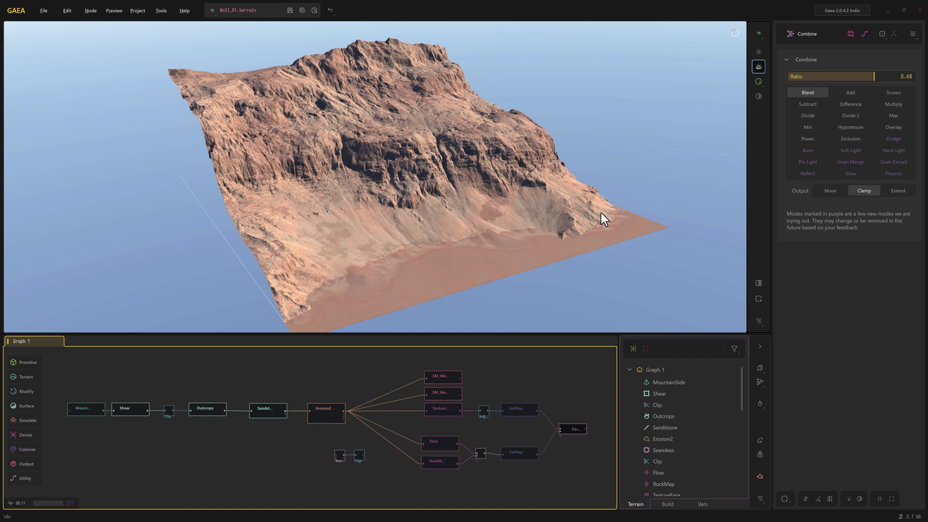
left_click_drag(494, 298, 495, 294)
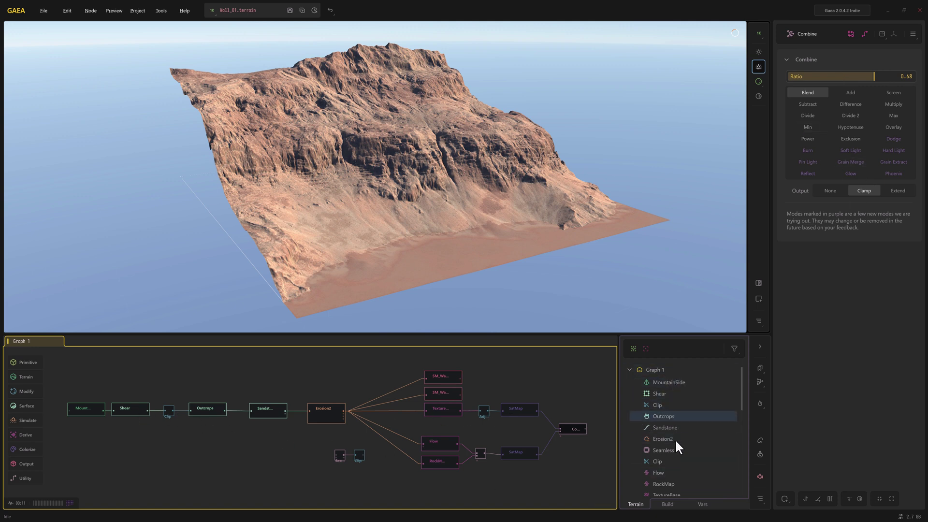
left_click_drag(742, 397, 736, 378)
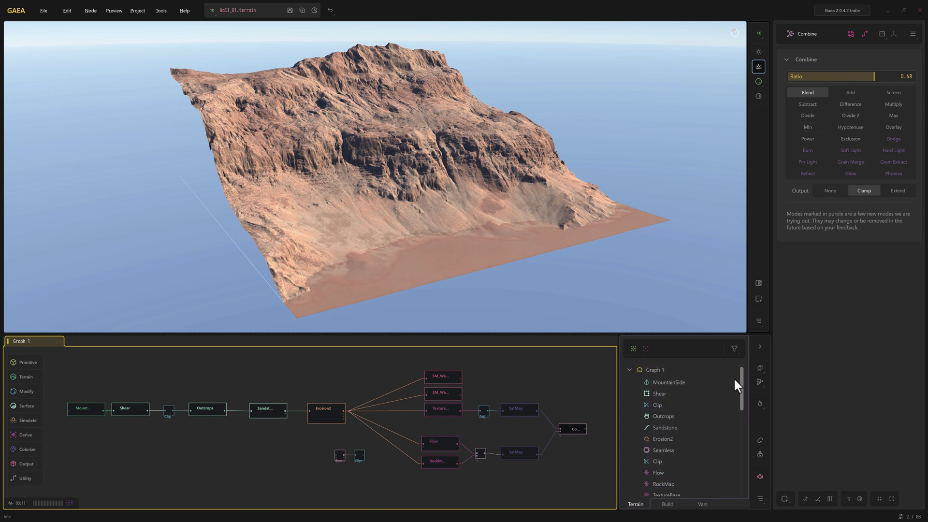
Step: Show the Build outputs list, briefly opening and closing Build Settings
left_click(667, 504)
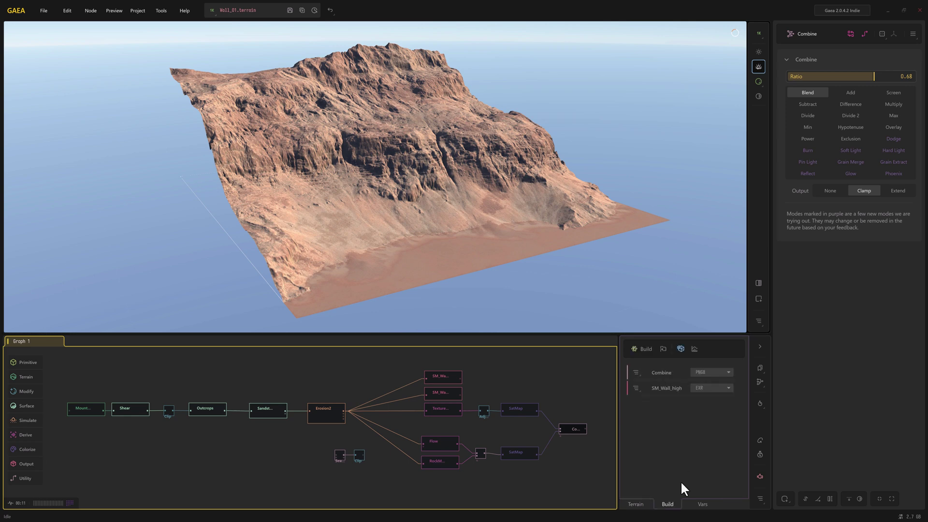
left_click(681, 349)
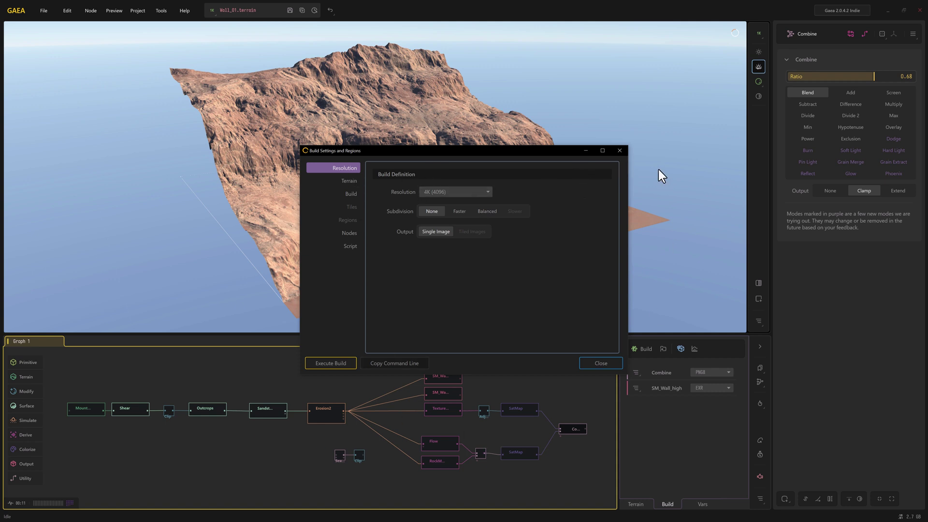
left_click(620, 151)
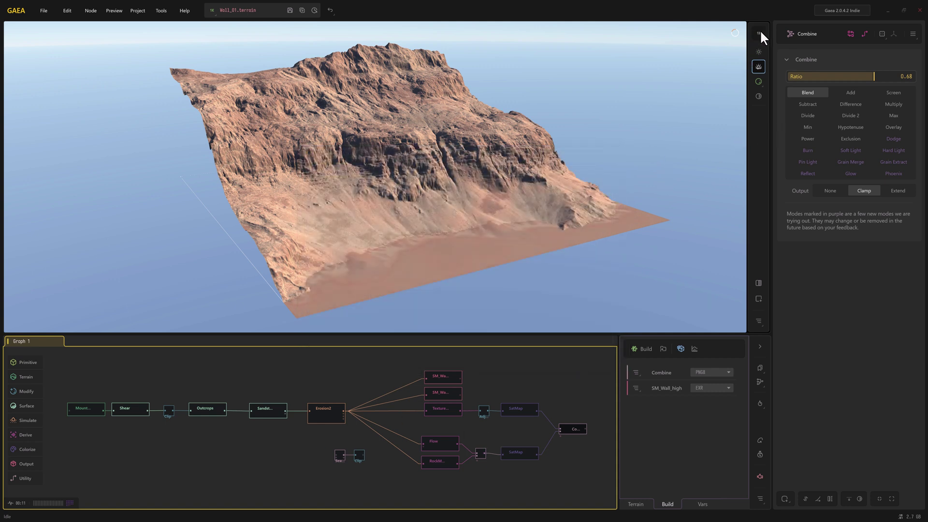
Step: Switch the terrain preview renderer to Clay Render
left_click(758, 82)
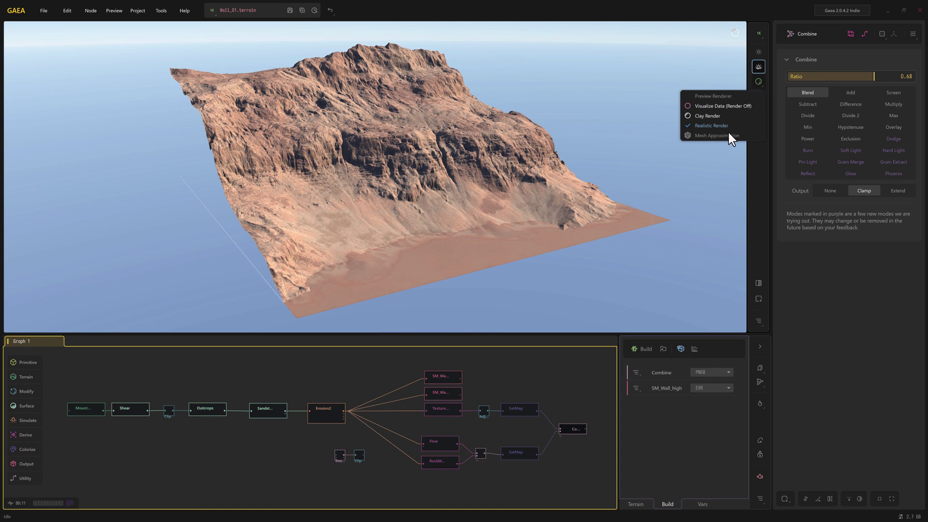
left_click(729, 115)
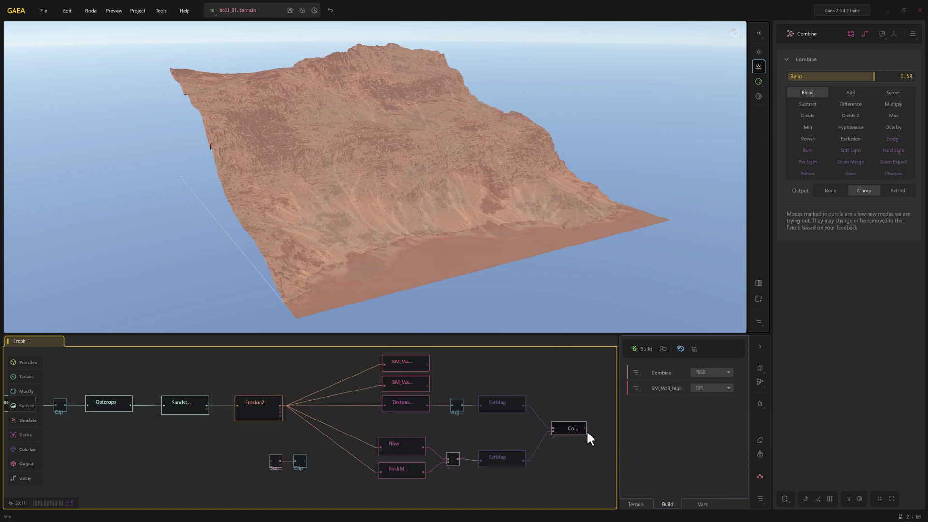
scroll(587, 431, "up", 5)
scroll(532, 375, "down", 3)
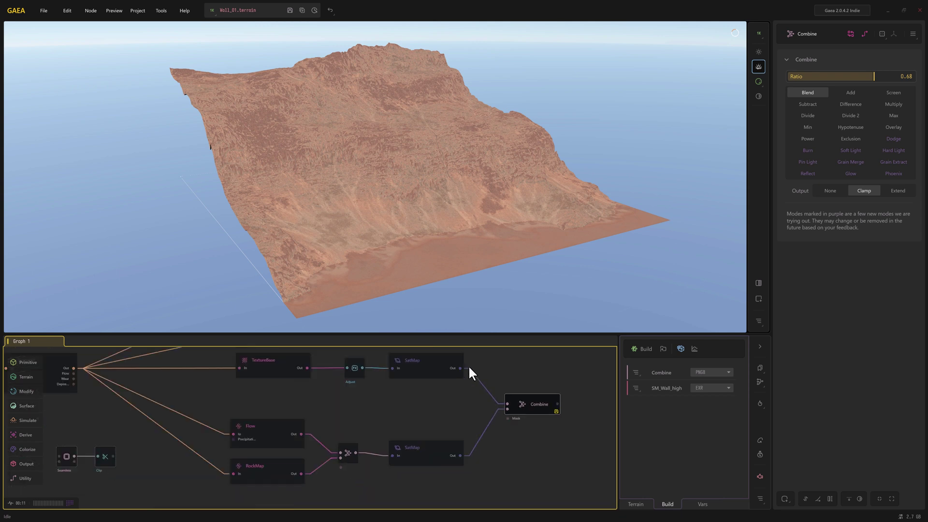
Step: Select the Sandstone node to show its settings and orbit the terrain
middle_click_drag(356, 392, 631, 378)
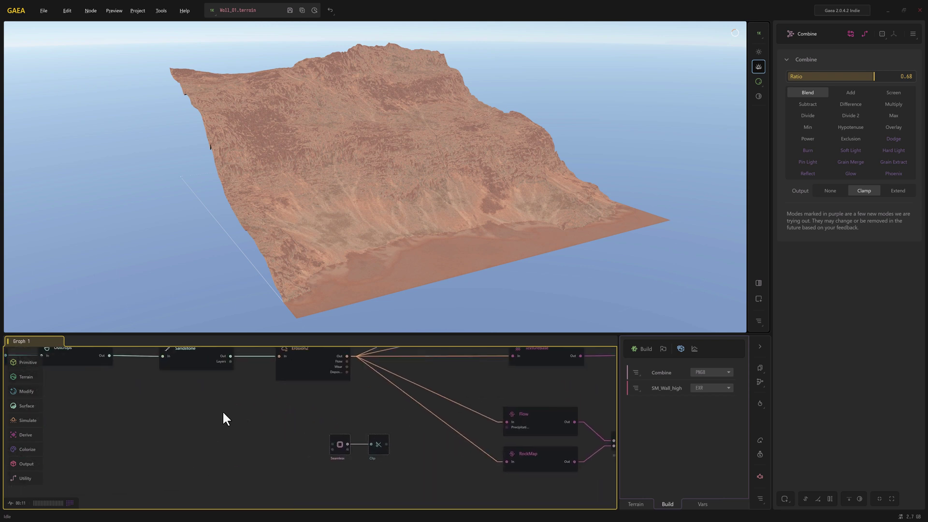
middle_click_drag(222, 411, 273, 455)
left_click(251, 406)
left_click(251, 405)
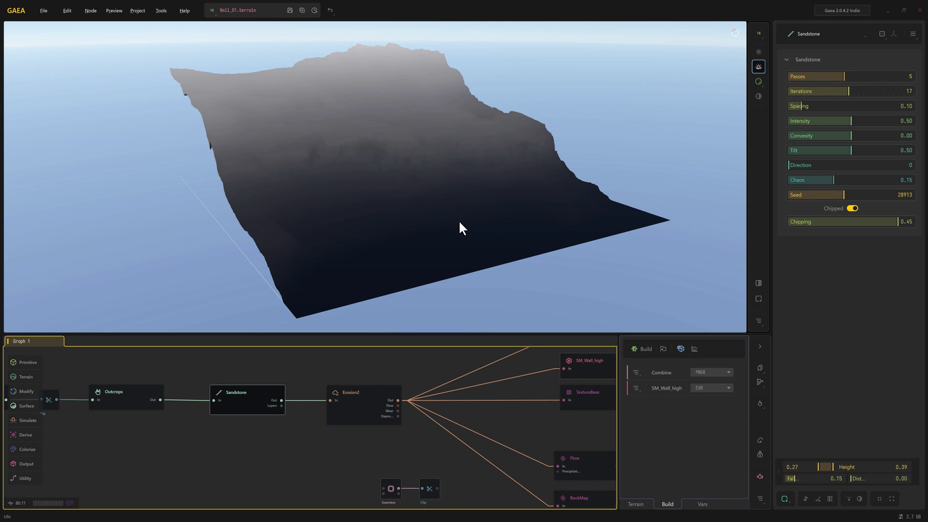
left_click_drag(459, 222, 459, 243)
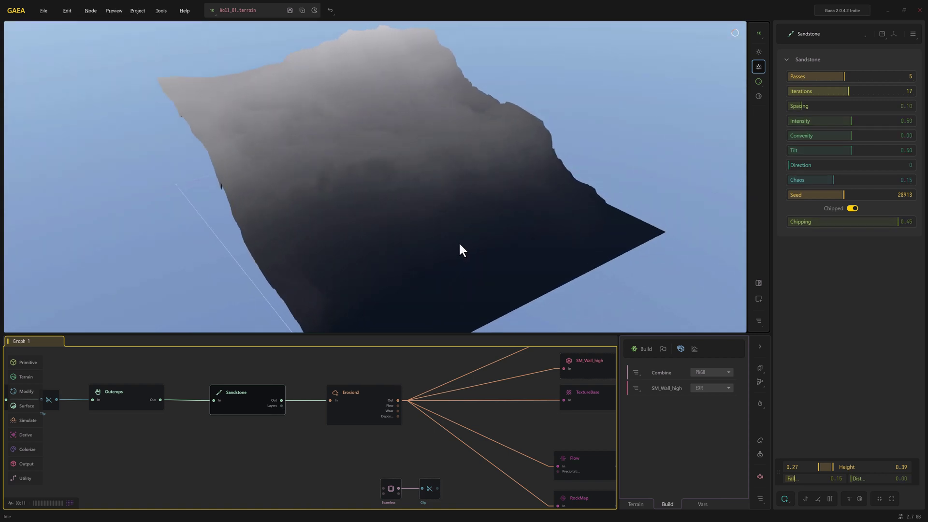
left_click_drag(418, 153, 414, 198)
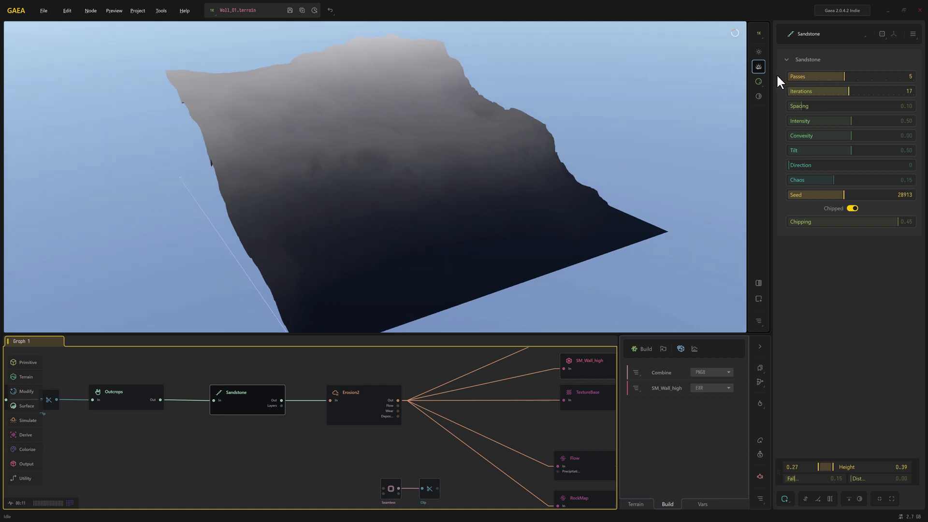
Step: Toggle the sky background off and back on, then move the sun's azimuth and elevation
left_click(755, 66)
left_click(759, 66)
left_click(759, 66)
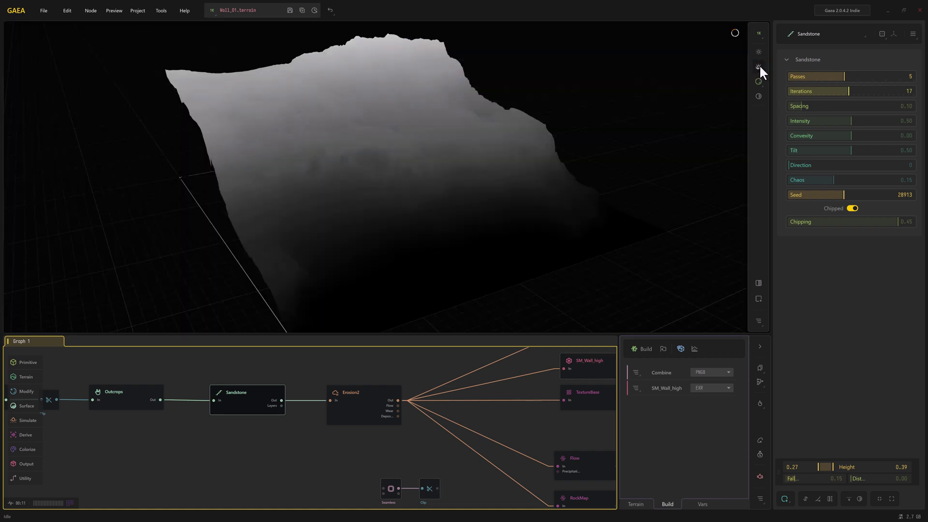
left_click(759, 65)
left_click(759, 52)
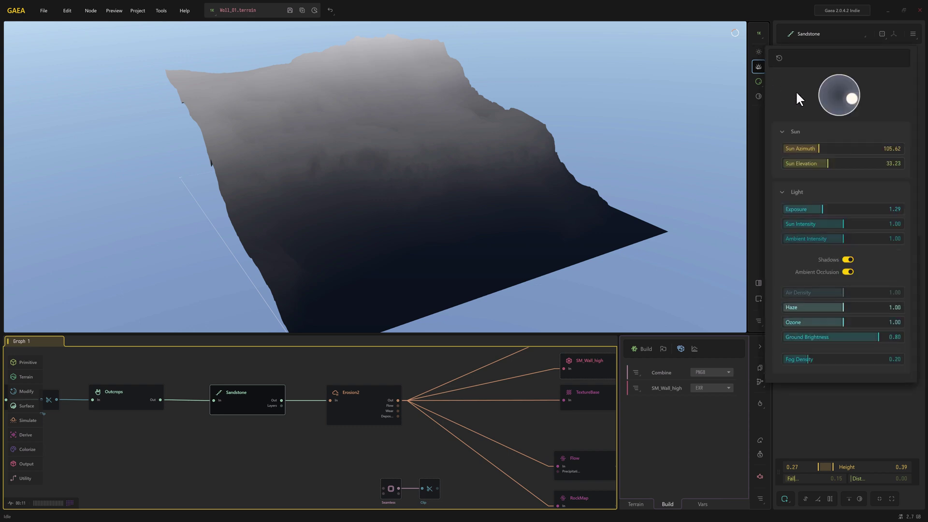
left_click_drag(832, 87, 804, 90)
Step: Render the preview as lit clay and marquee-select the whole terrain node chain
left_click(758, 81)
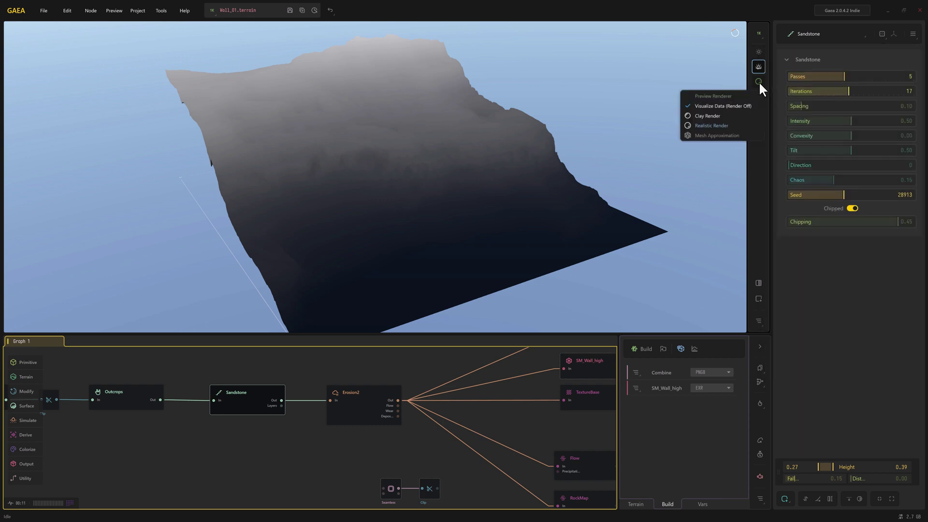
left_click(712, 126)
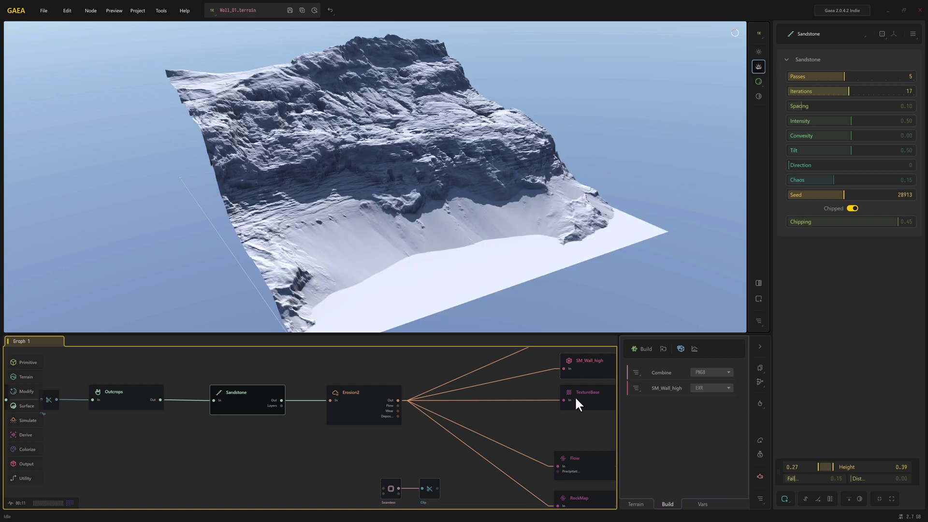
scroll(575, 401, "down", 5)
scroll(488, 420, "up", 3)
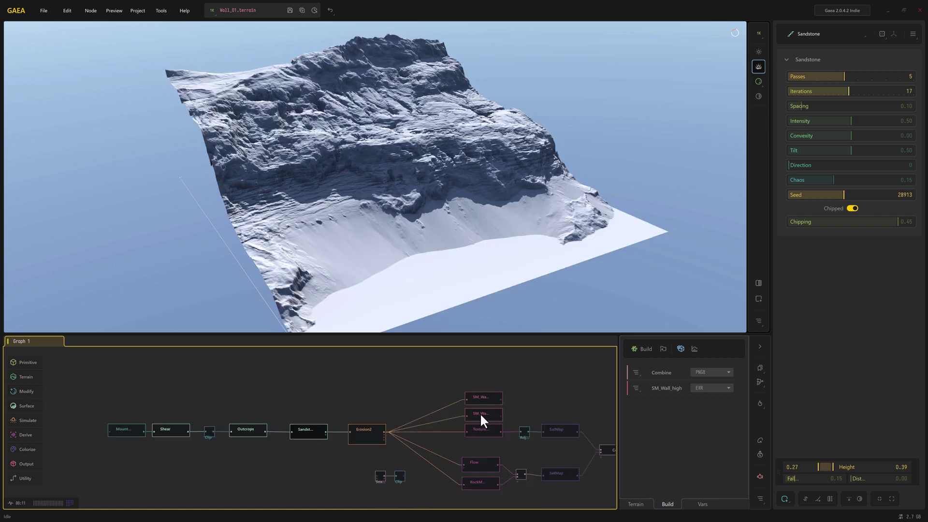
left_click(758, 32)
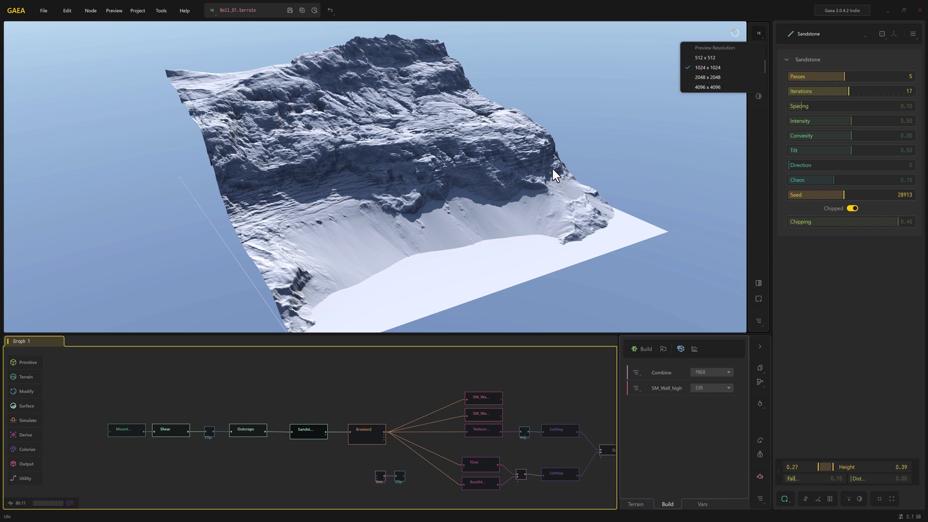
left_click_drag(553, 168, 550, 165)
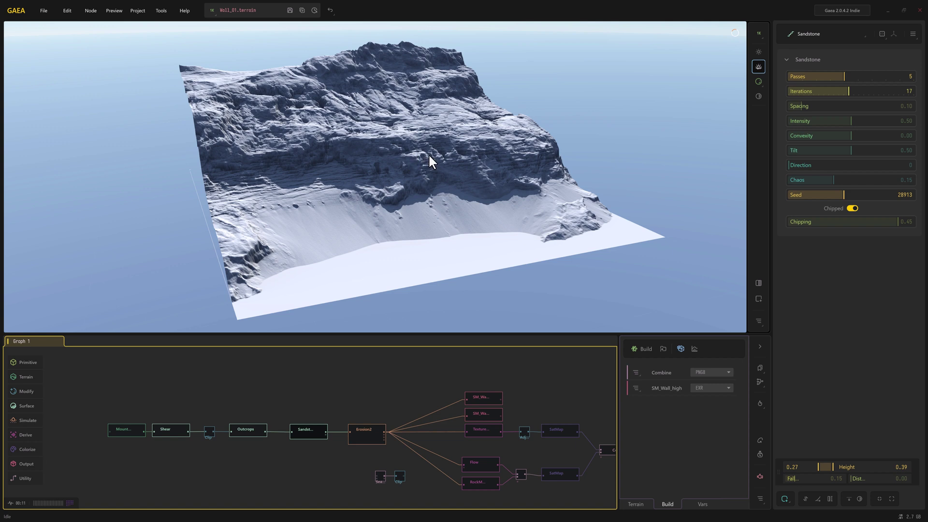
left_click_drag(101, 380, 610, 498)
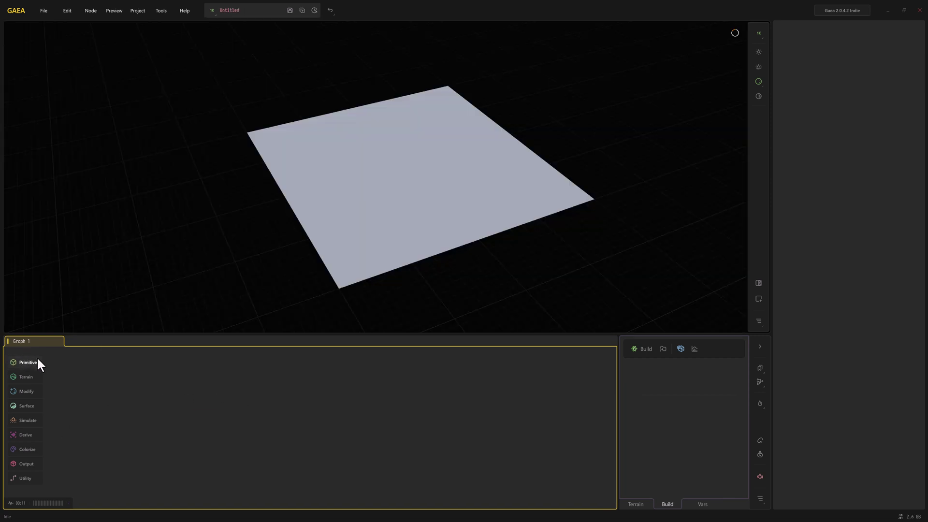
Step: Add a Canyon terrain node to the graph from the node menu
mouse_move(23, 377)
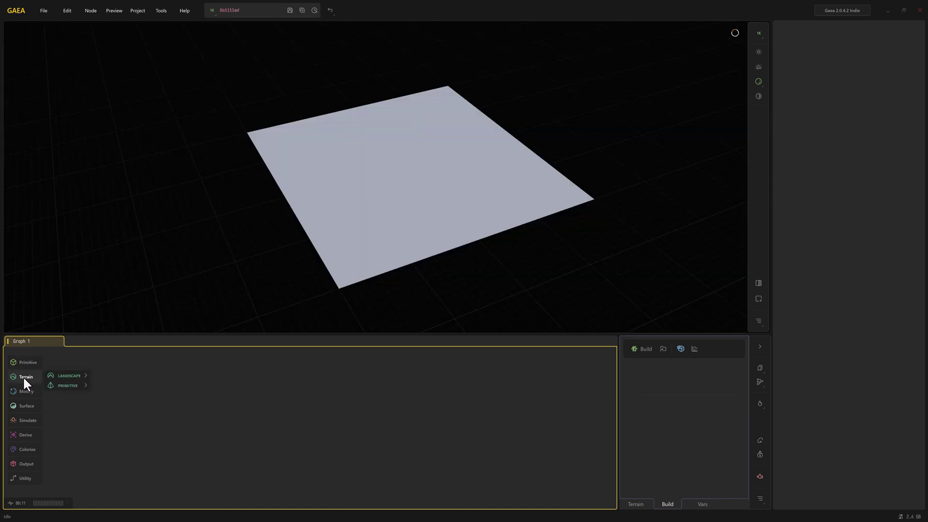
mouse_move(73, 375)
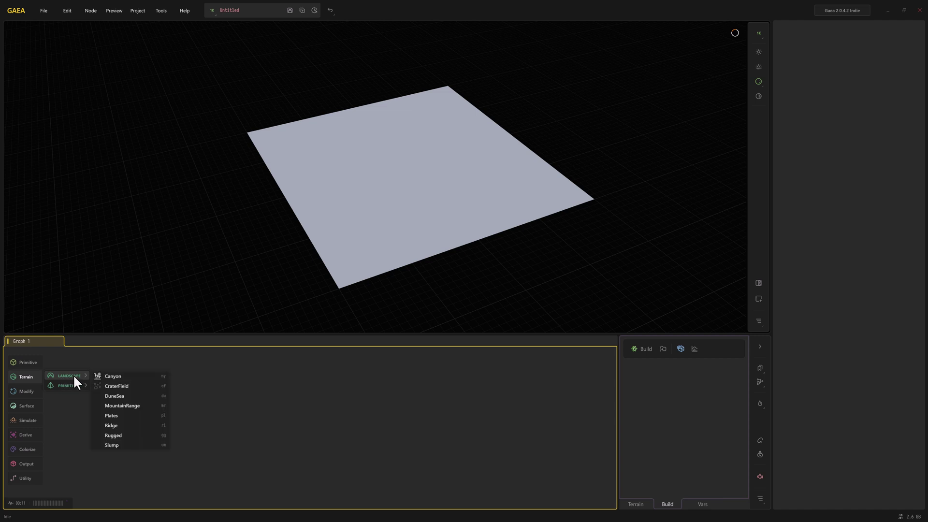
left_click(118, 374)
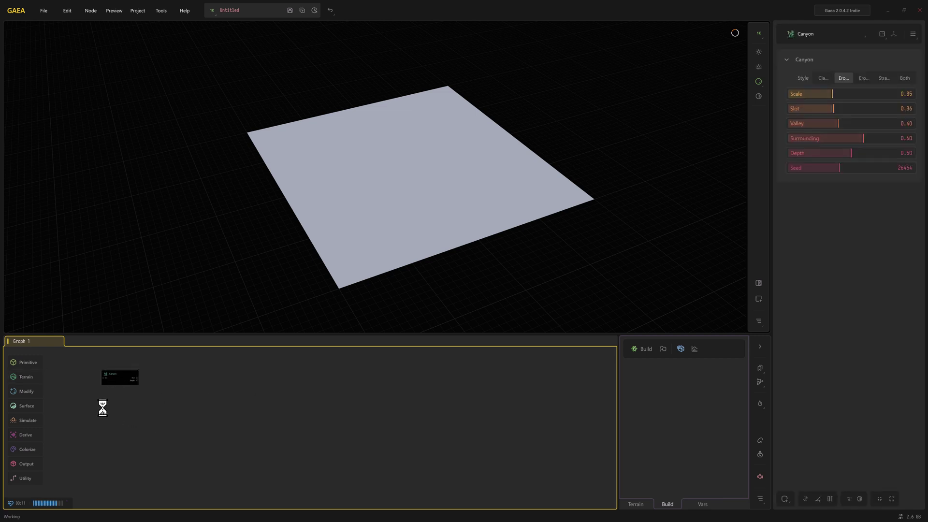
Step: Search 'can' to add a second Canyon node and place it below the first
right_click(122, 383)
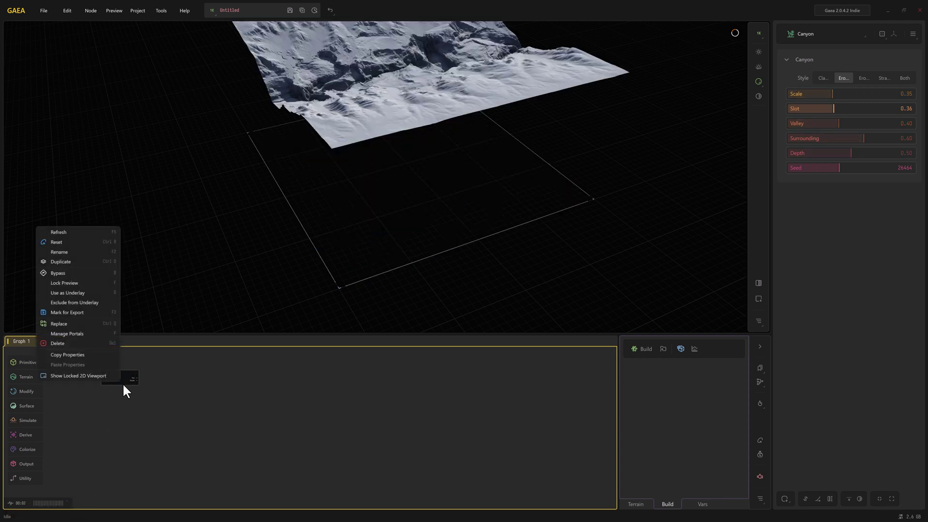
left_click(123, 383)
type("can")
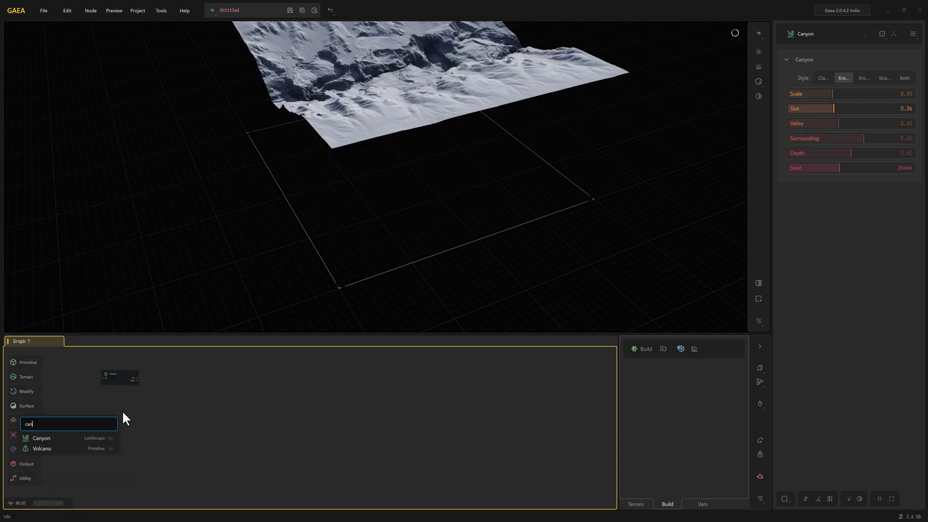
left_click(66, 438)
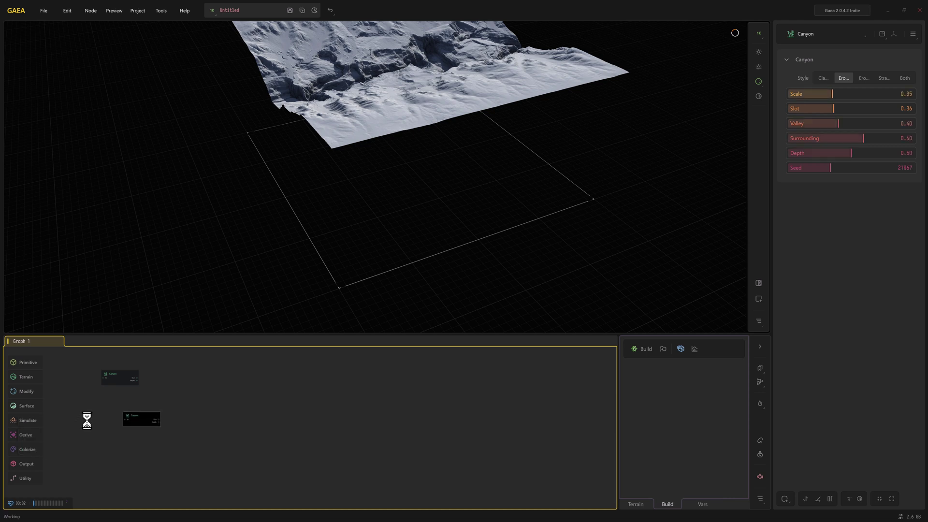
scroll(125, 386, "up", 5)
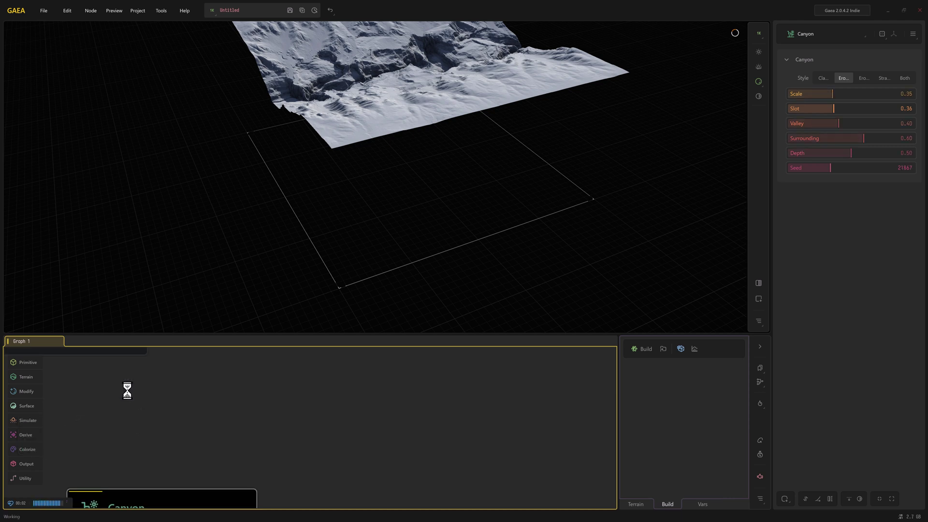
left_click_drag(175, 473, 110, 413)
middle_click_drag(232, 423, 323, 466)
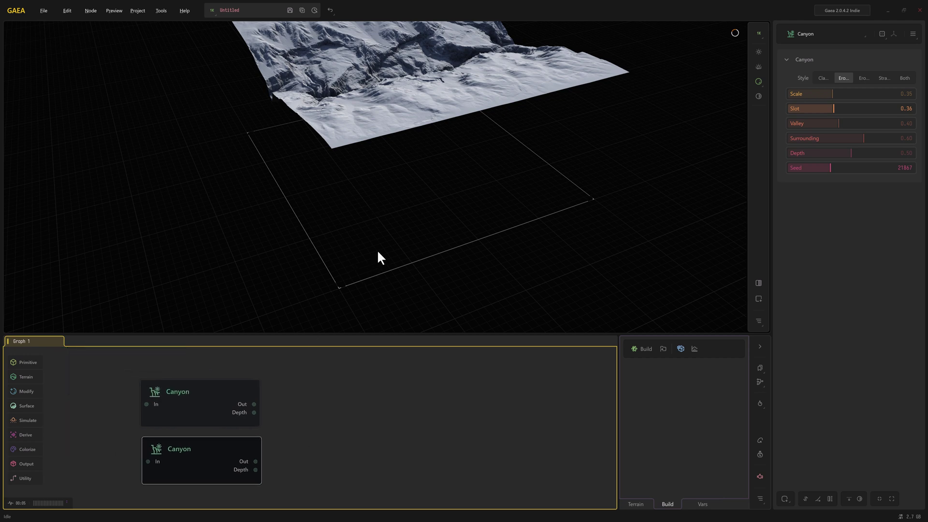
left_click_drag(378, 252, 389, 239)
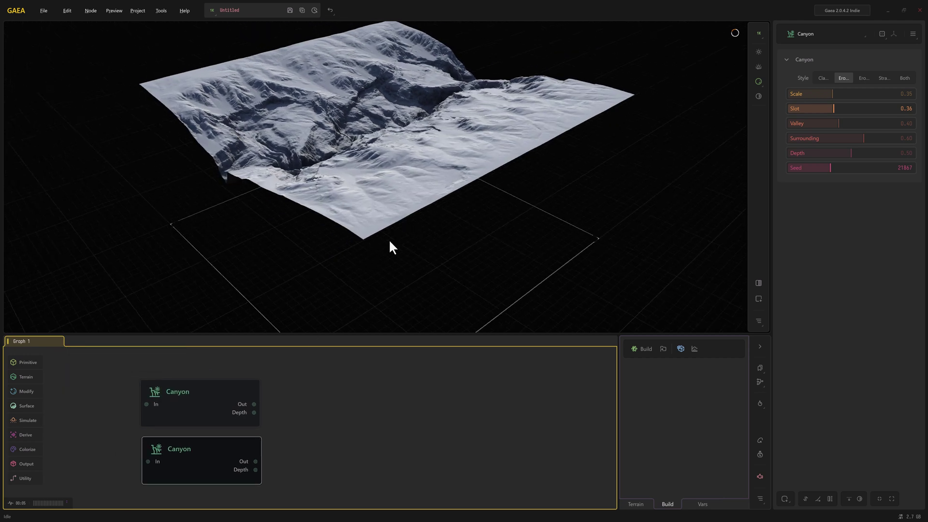
Step: Alternate previews between the upper and lower Canyon nodes to compare their terrains
left_click(221, 392)
left_click(204, 458)
left_click(214, 397)
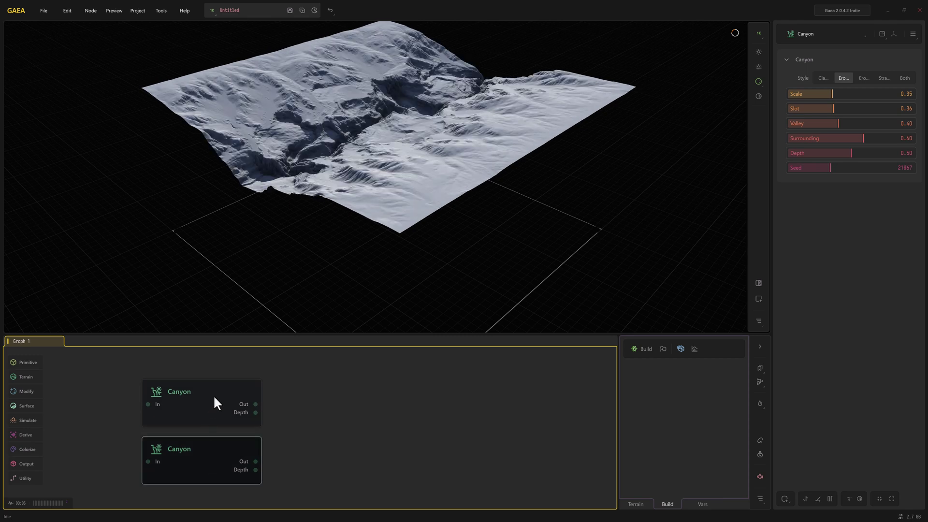
left_click(215, 398)
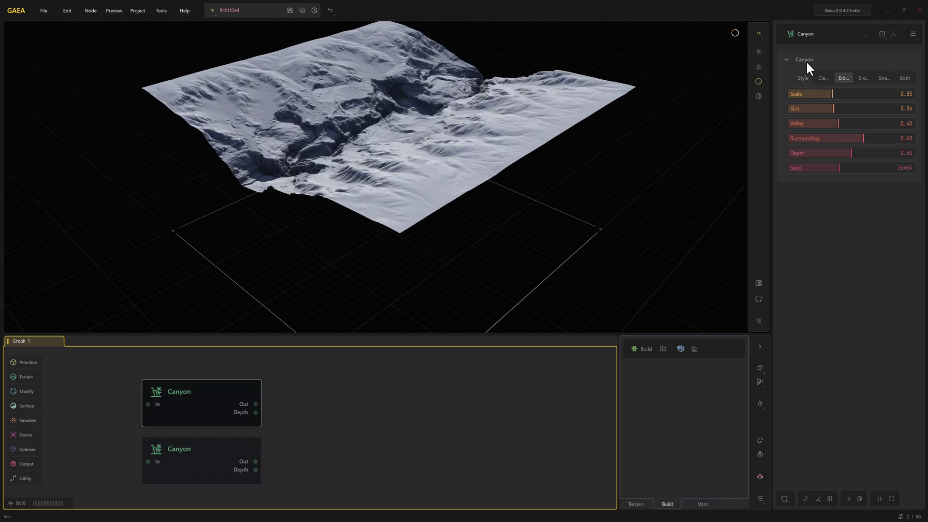
left_click(205, 457)
left_click(213, 399)
left_click(214, 454)
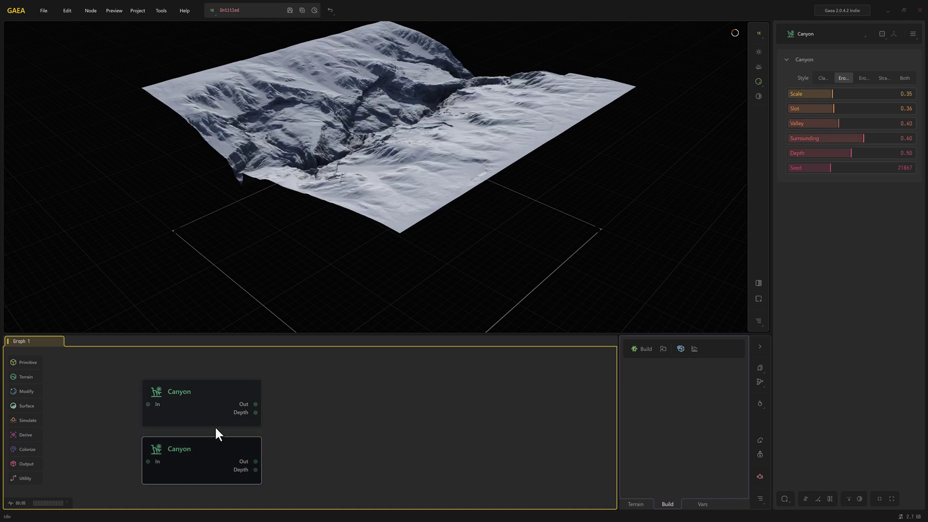
left_click(214, 400)
left_click(213, 455)
left_click(213, 401)
left_click(214, 451)
left_click(213, 412)
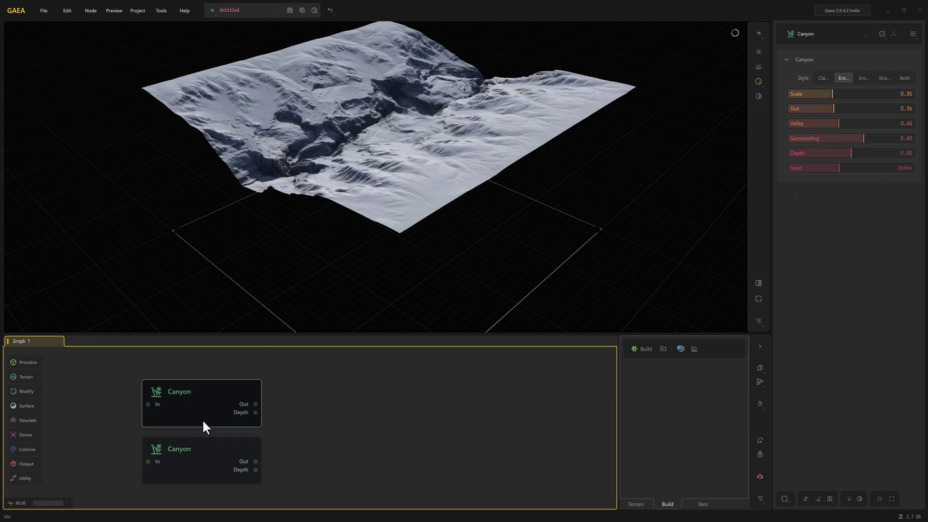
Step: Change the lower Canyon's Seed to 33507 and compare it against the upper Canyon
left_click(237, 441)
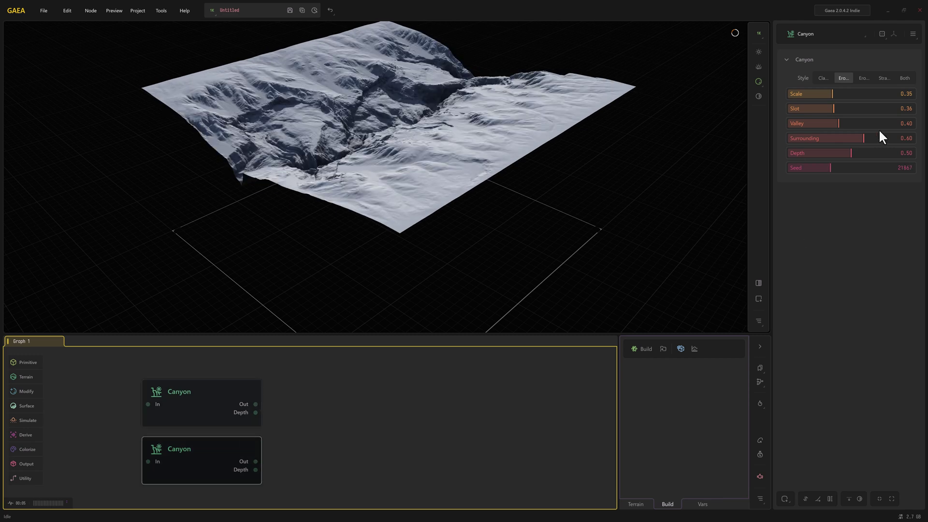
left_click(852, 167)
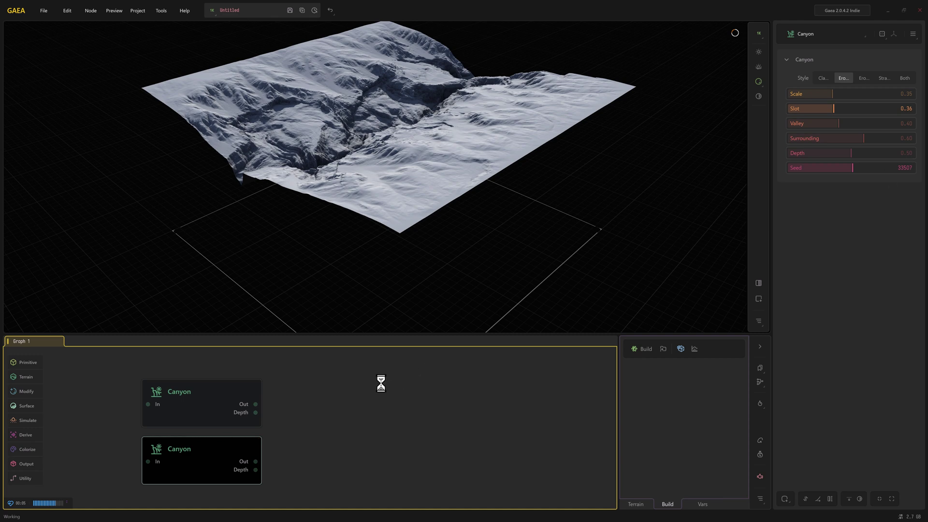
left_click_drag(372, 249, 358, 267)
left_click(200, 401)
left_click(207, 466)
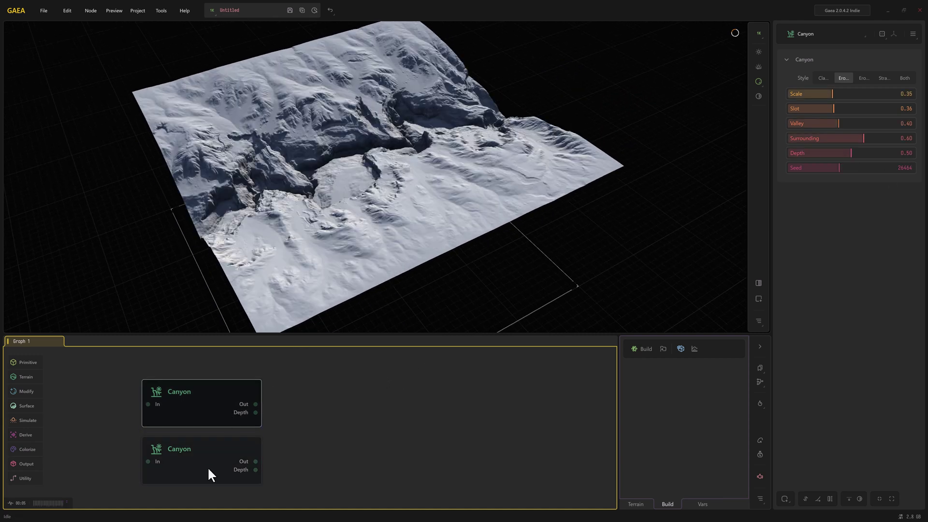
left_click(207, 406)
left_click(201, 467)
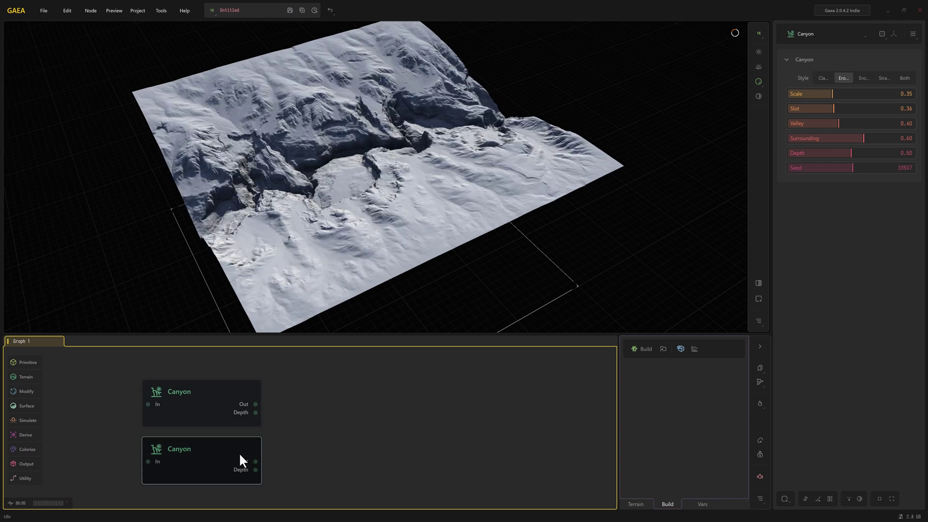
Step: Delete the lower duplicate Canyon node, leaving the original with seed 26464
key("Delete")
left_click(204, 408)
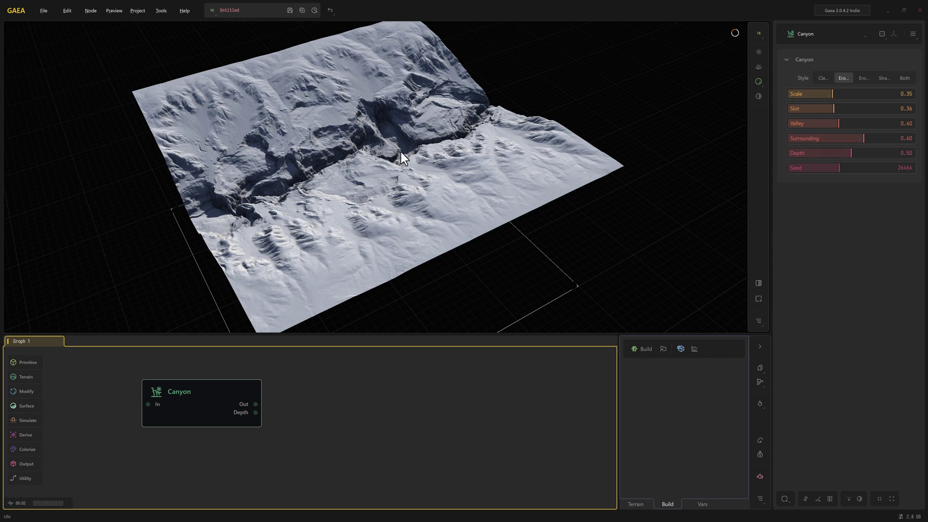
left_click_drag(401, 151, 413, 140)
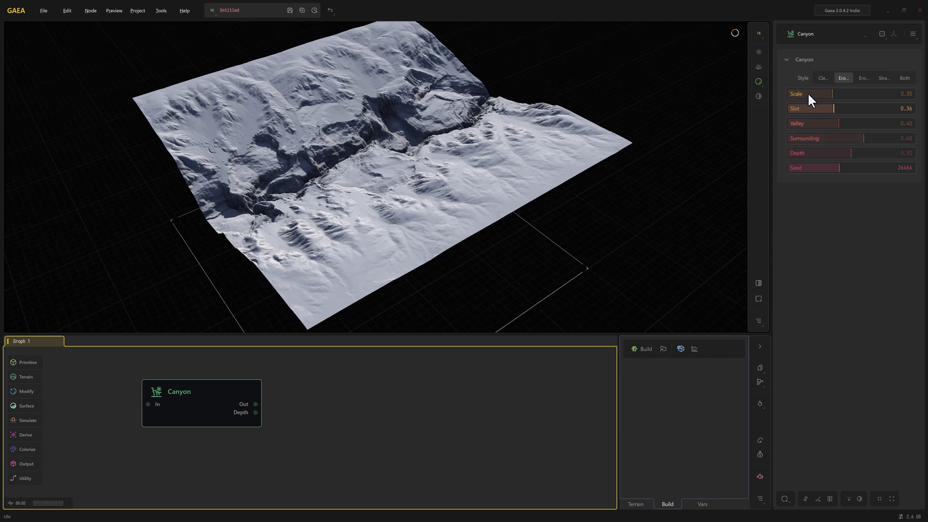
left_click(793, 92)
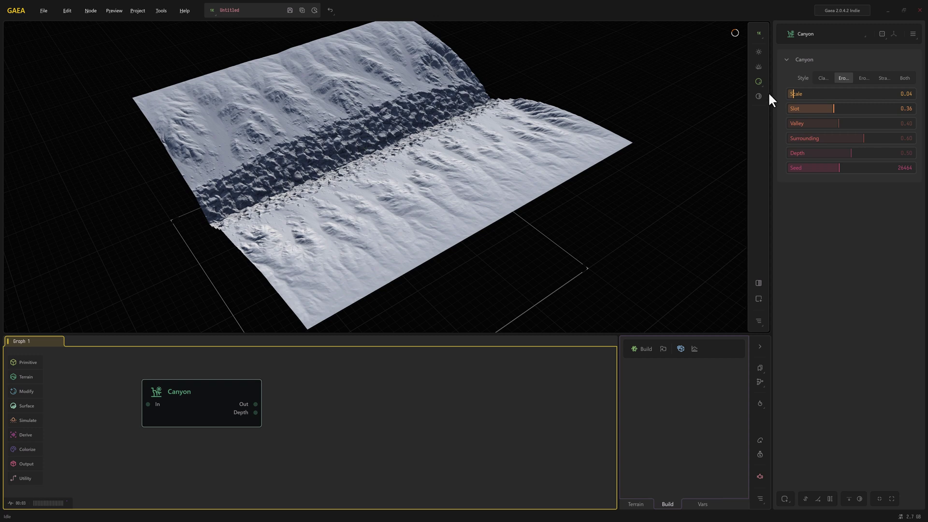
left_click(875, 93)
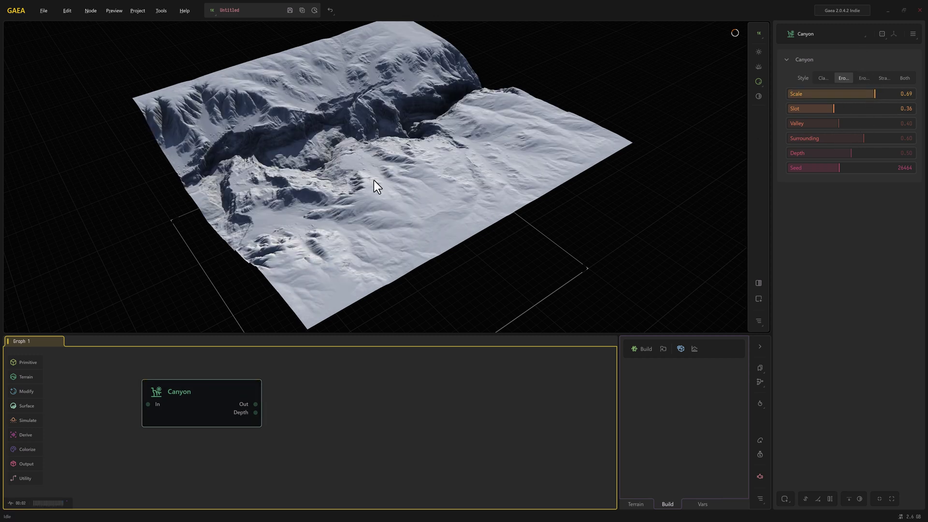
mouse_move(361, 197)
left_mouse_down()
mouse_move(353, 220)
mouse_move(358, 207)
left_mouse_up()
left_click(847, 94)
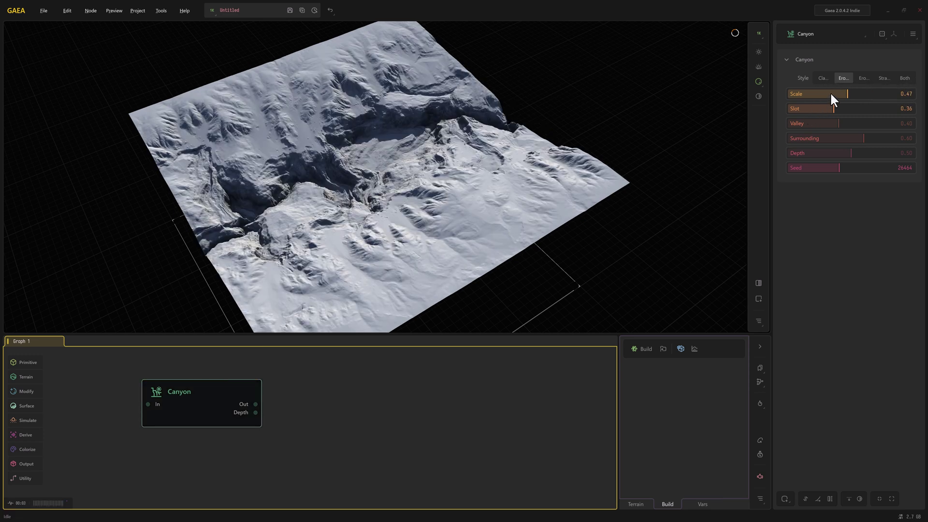
double_click(831, 95)
left_click(702, 93)
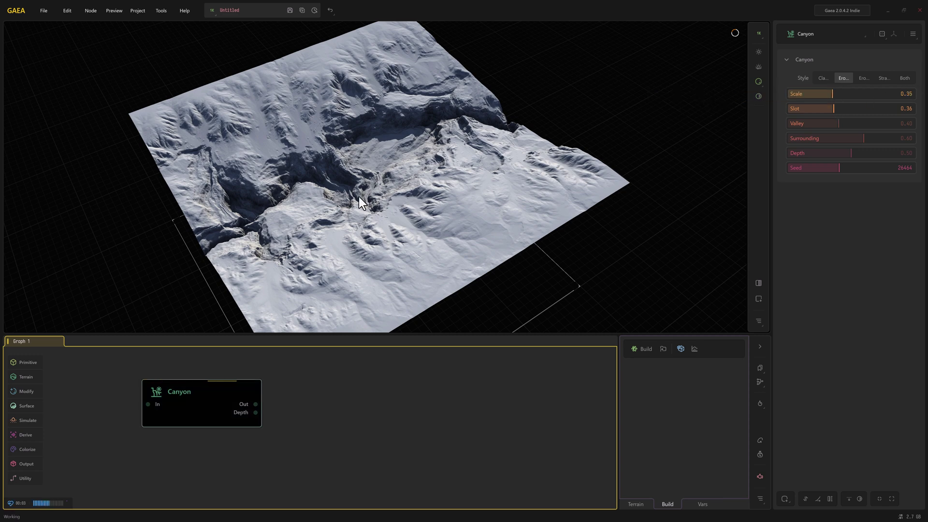
Step: Try Canyon Slot at 0.16, 0.80 and 0.67, settle on 0.41, and raise Valley to 0.65
left_click(809, 107)
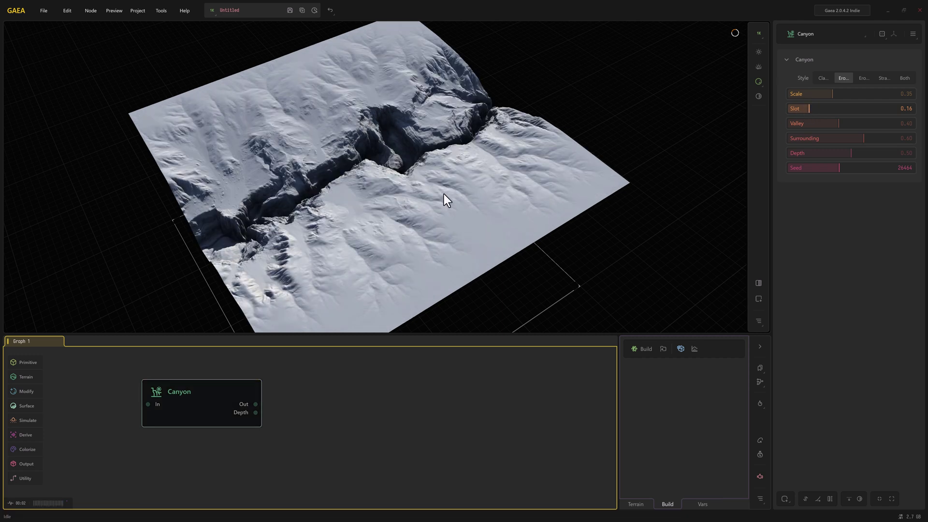
left_click_drag(426, 183, 465, 128)
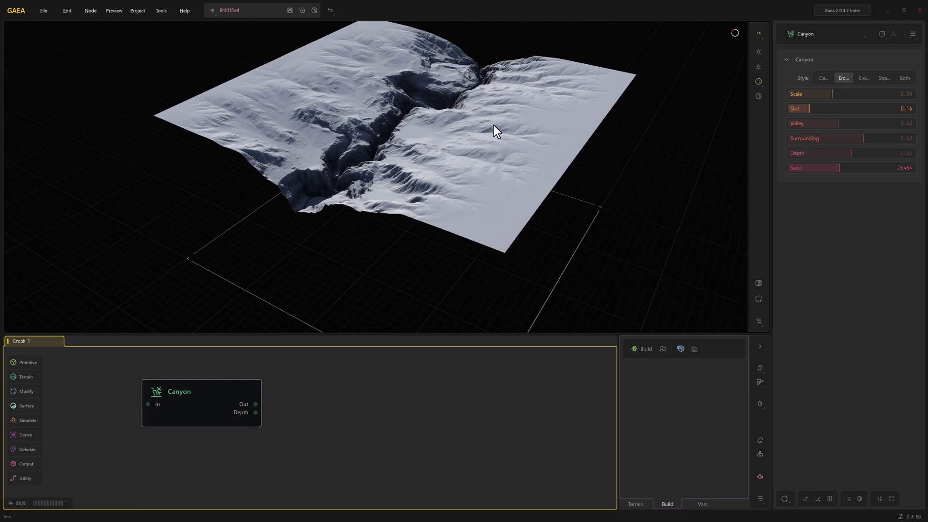
left_click(887, 109)
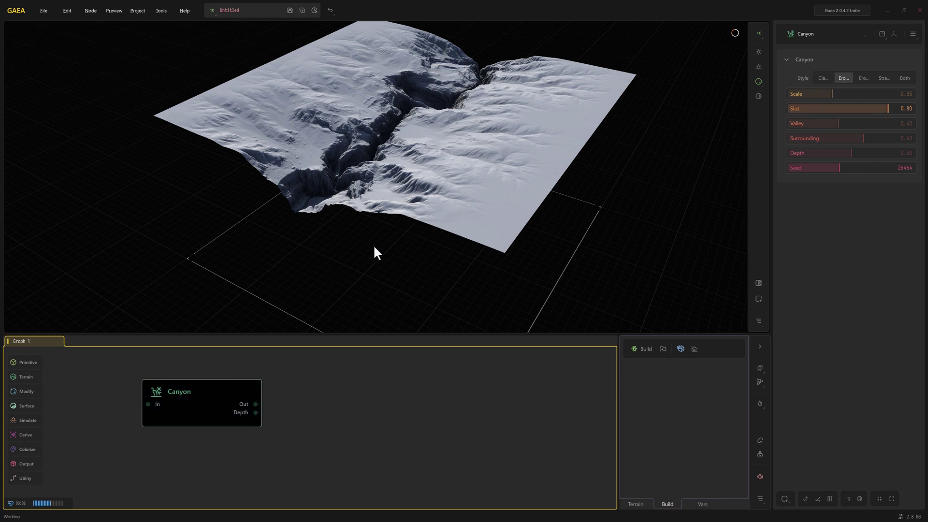
left_click(872, 109)
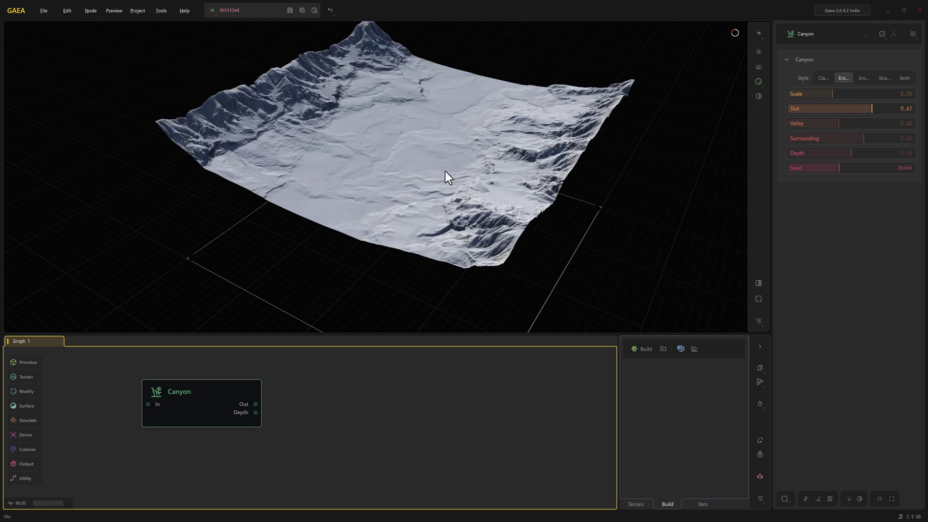
left_click_drag(445, 172, 445, 149)
left_click(840, 109)
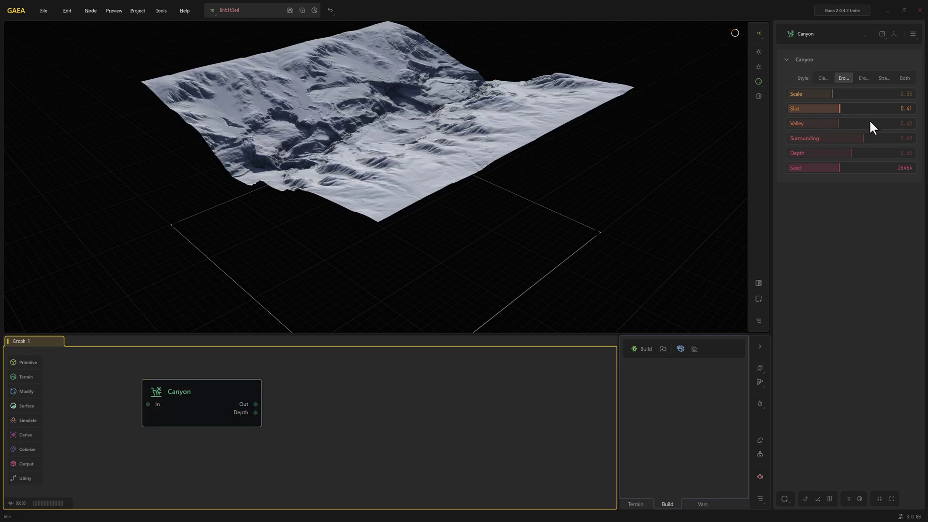
left_click(870, 122)
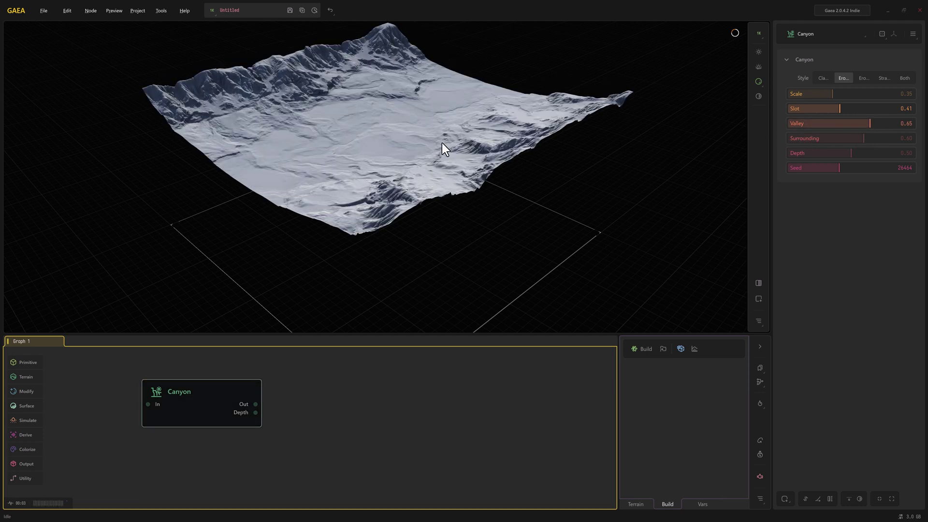
mouse_move(460, 141)
left_mouse_down()
mouse_move(468, 152)
mouse_move(462, 146)
left_mouse_up()
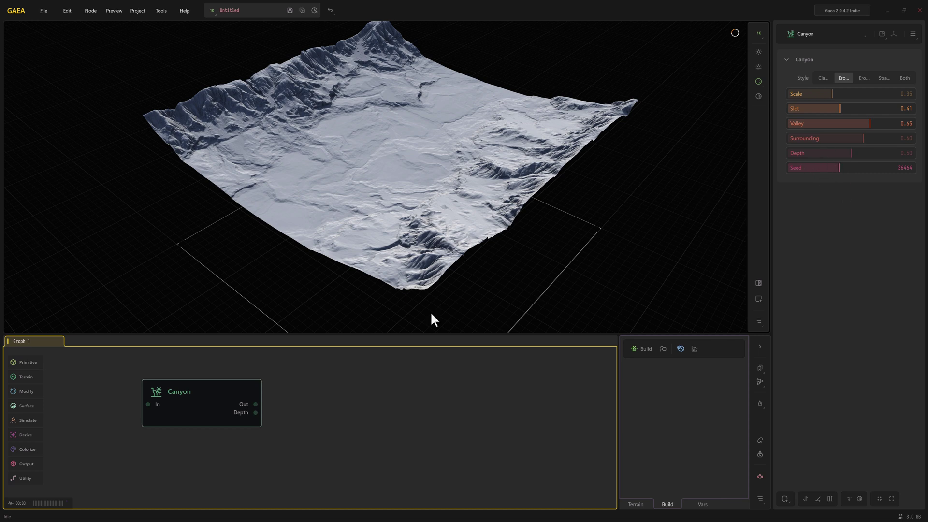
scroll(313, 408, "down", 2)
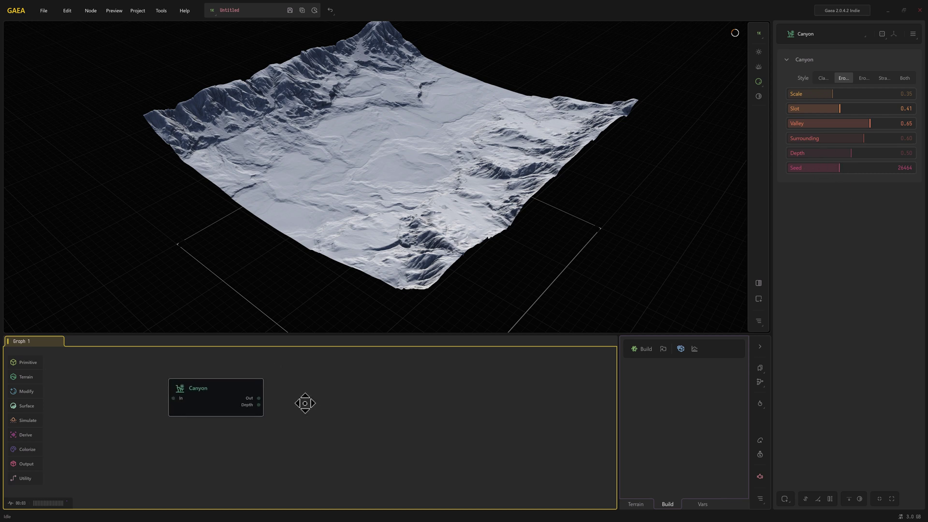
Step: Duplicate the Canyon node with Seed 51012 and compare it with the original
key("ctrl+d")
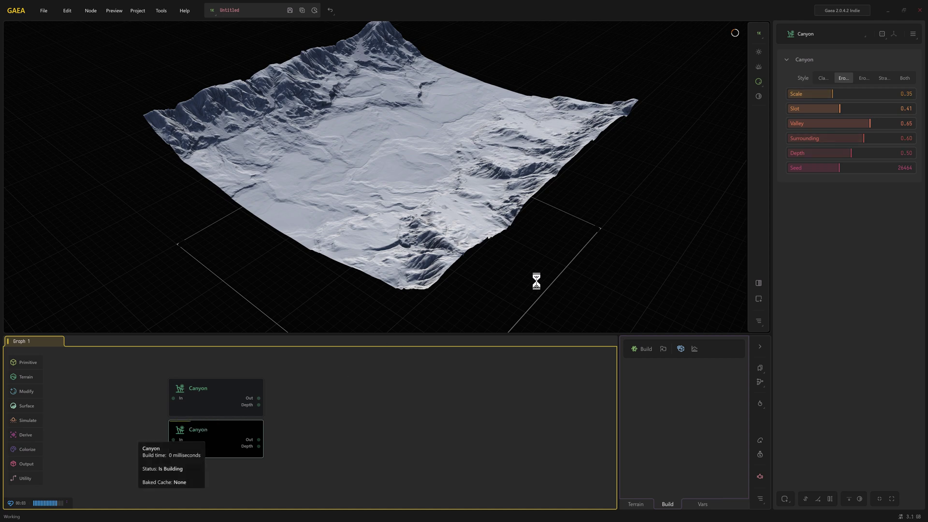
left_click(886, 168)
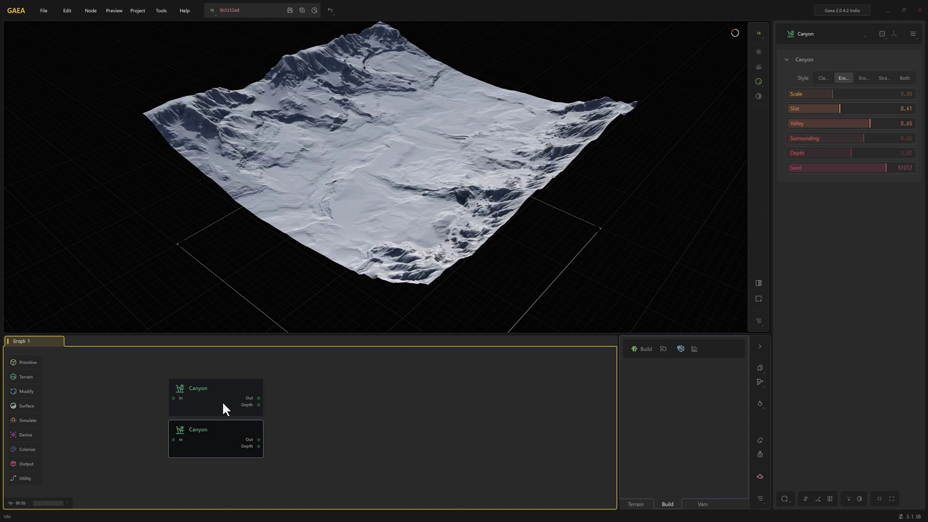
left_click(225, 399)
left_click(215, 431)
Step: Add a Transform node wired to the Canyon output via the 'trans' search
left_click_drag(259, 439, 315, 444)
type("trans")
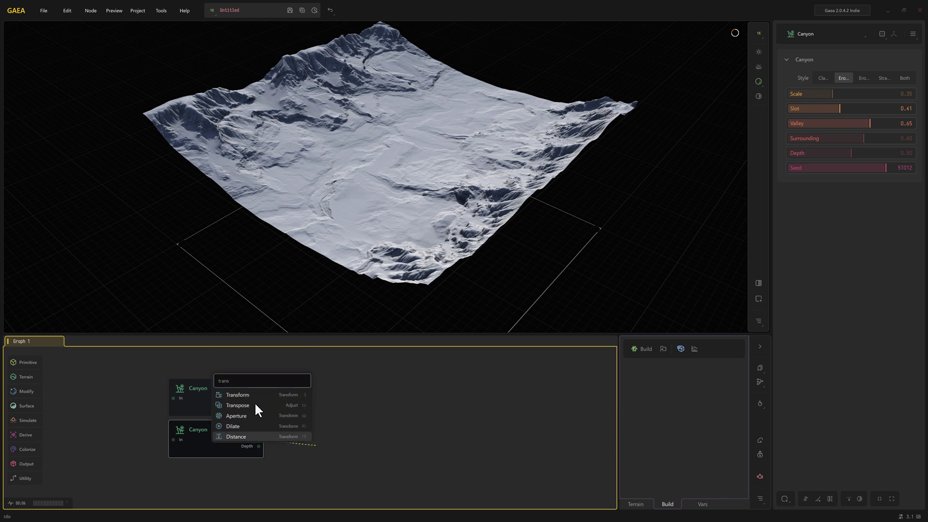
left_click(242, 394)
left_click_drag(294, 412, 270, 392)
middle_click_drag(380, 394, 387, 424)
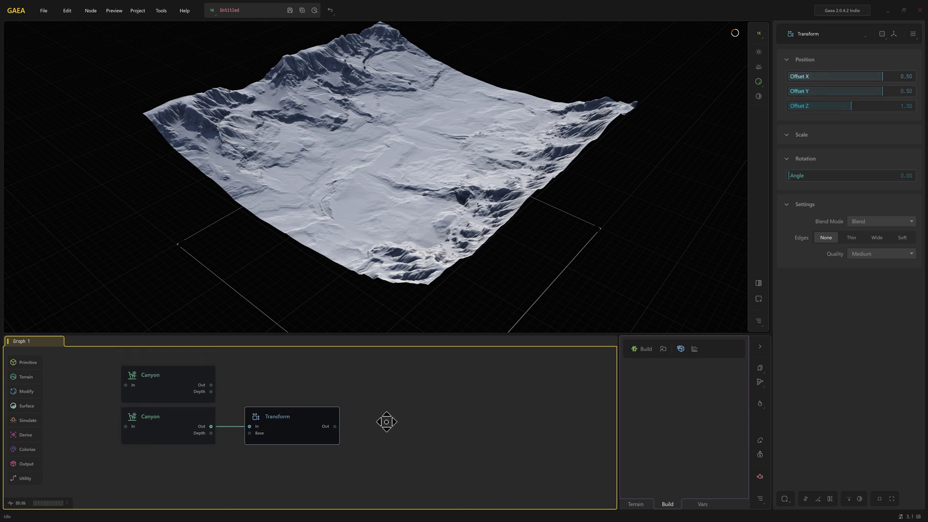
Step: Set the Transform Rotation Angle to 90 and orbit to inspect the rotated terrain
double_click(803, 176)
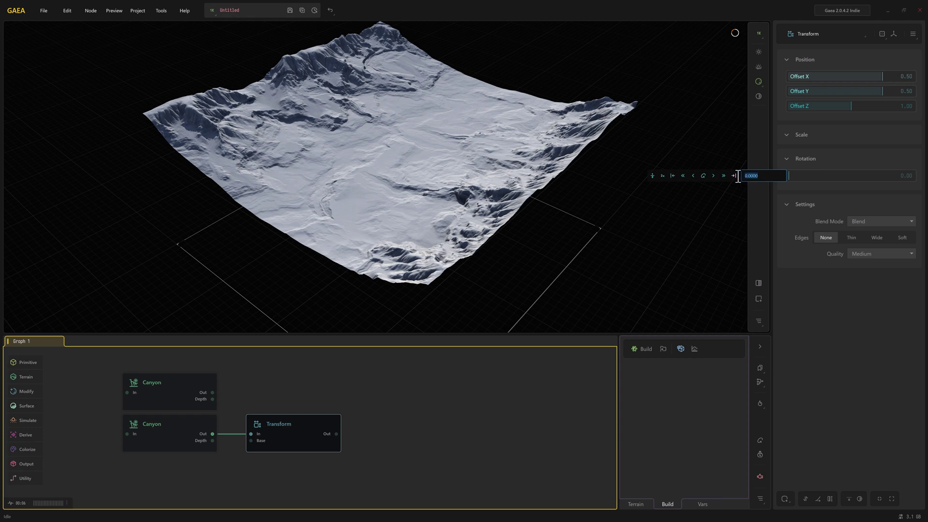
type("90")
key("Return")
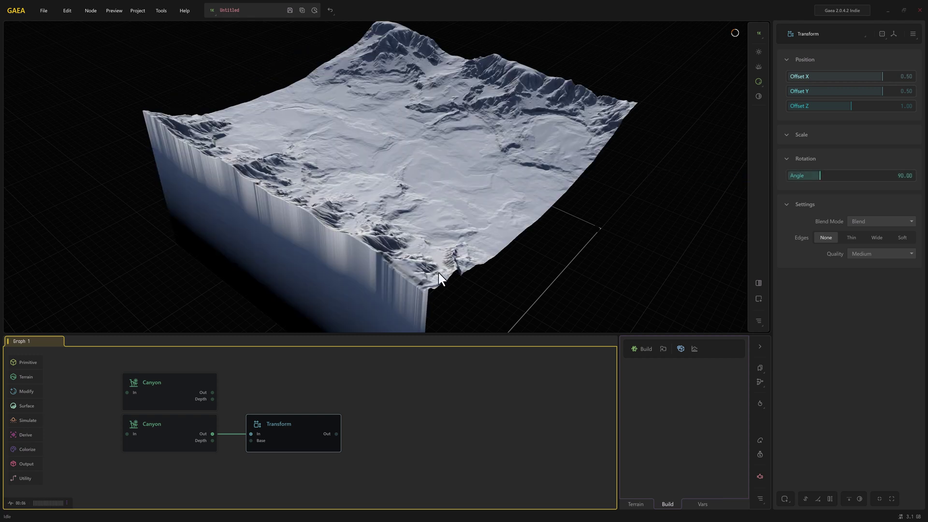
left_click_drag(396, 263, 385, 249)
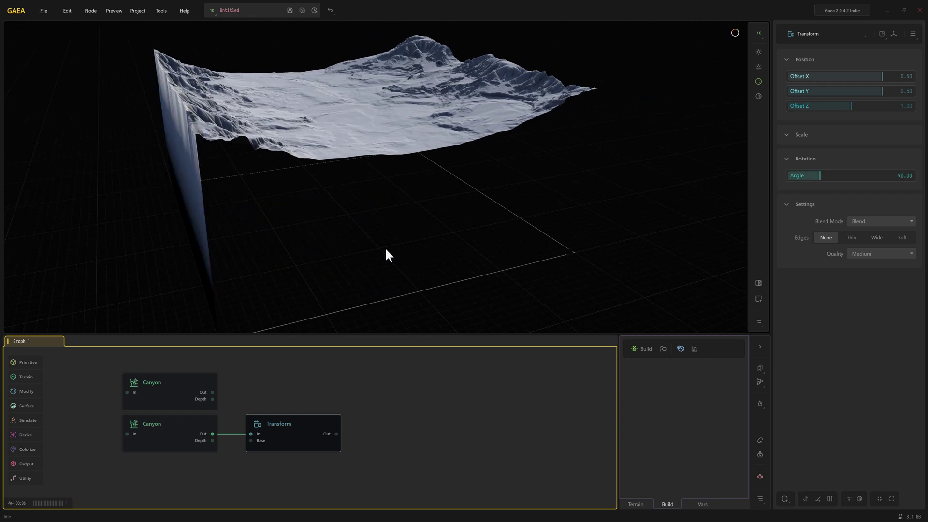
mouse_move(322, 170)
left_mouse_down()
mouse_move(324, 184)
mouse_move(335, 177)
left_mouse_up()
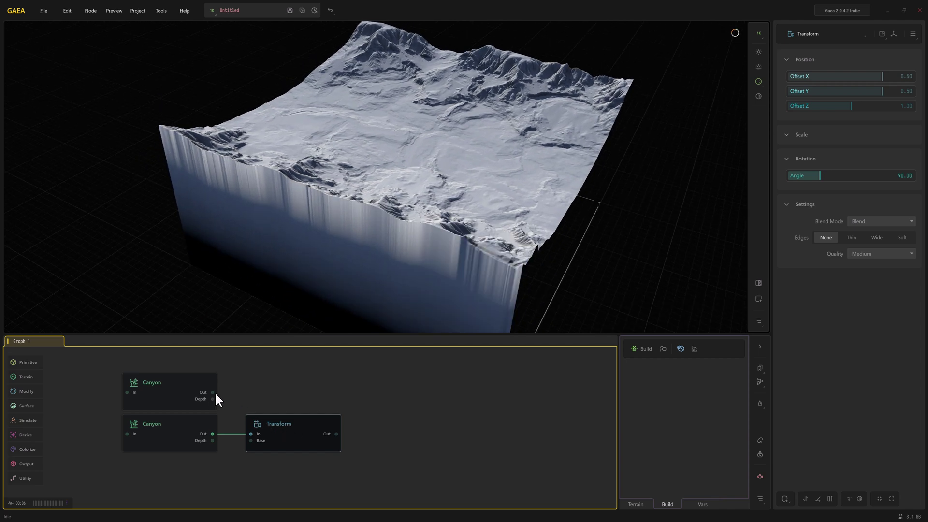
Step: Add a Combine node from the top Canyon and the Transform output, blending at 0.50
left_click_drag(213, 392, 391, 390)
type("com")
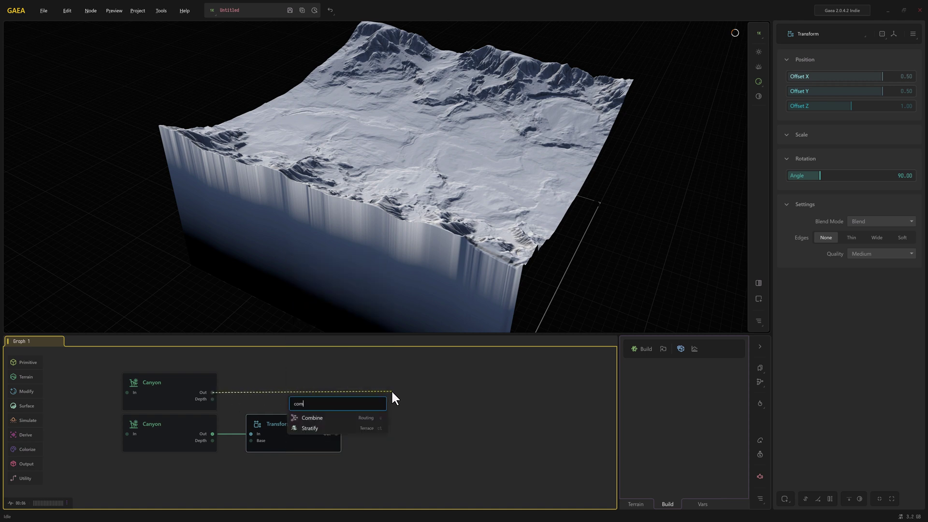
left_click(325, 418)
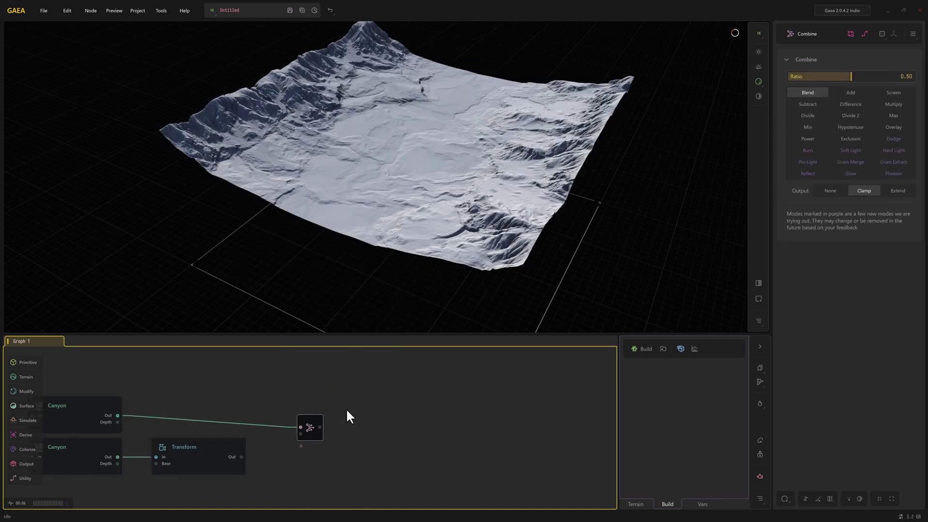
mouse_move(302, 417)
left_mouse_down()
mouse_move(303, 404)
mouse_move(302, 420)
left_mouse_up()
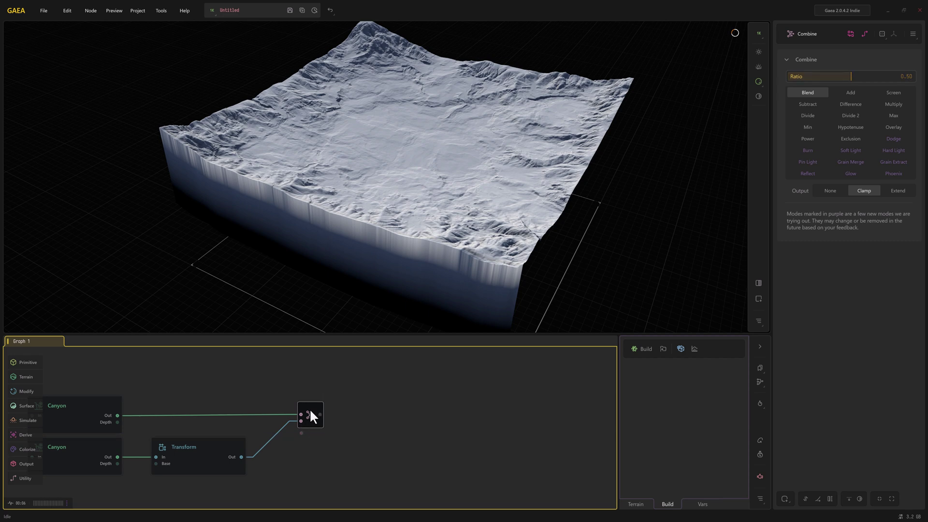
mouse_move(481, 198)
left_mouse_down()
mouse_move(489, 212)
mouse_move(470, 201)
left_mouse_up()
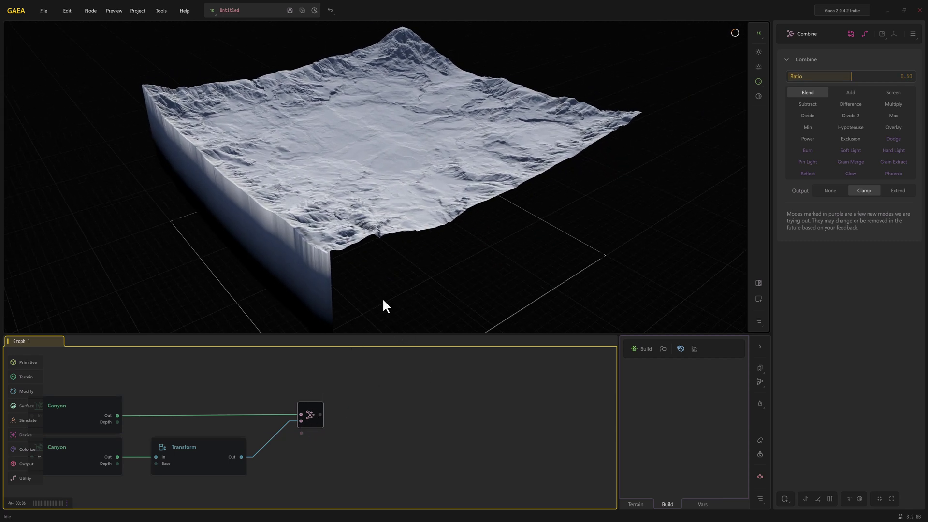
left_click_drag(361, 247, 367, 254)
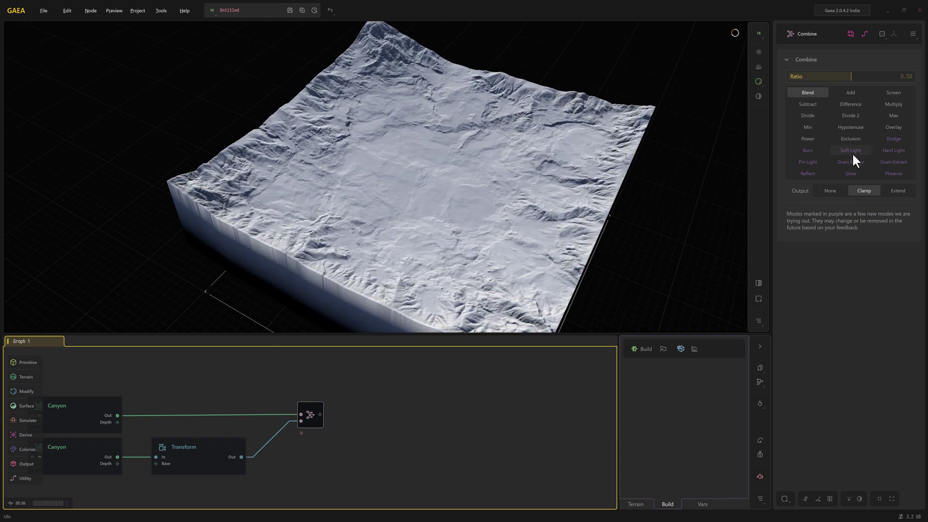
left_click_drag(541, 186, 499, 158)
scroll(498, 156, "up", 5)
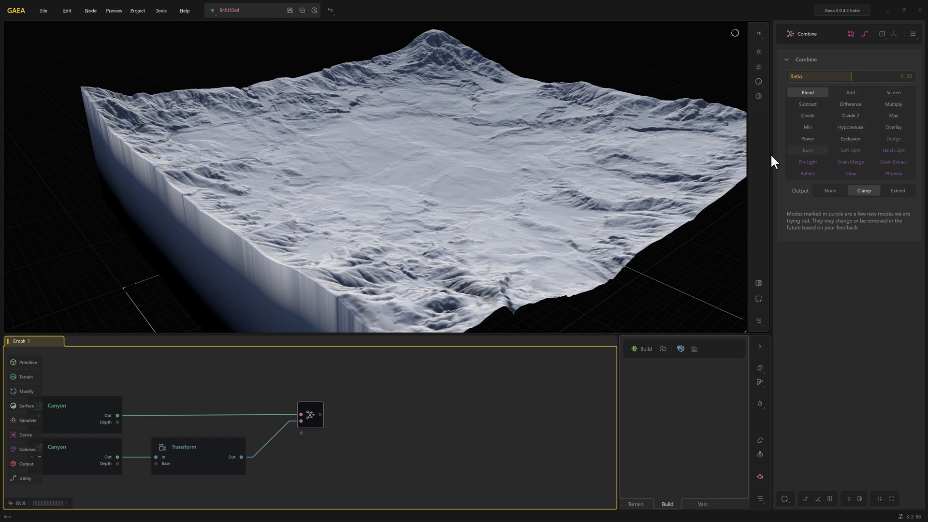
Step: Switch the preview to Visualize Data and view the top Canyon's raw heights
left_click(758, 79)
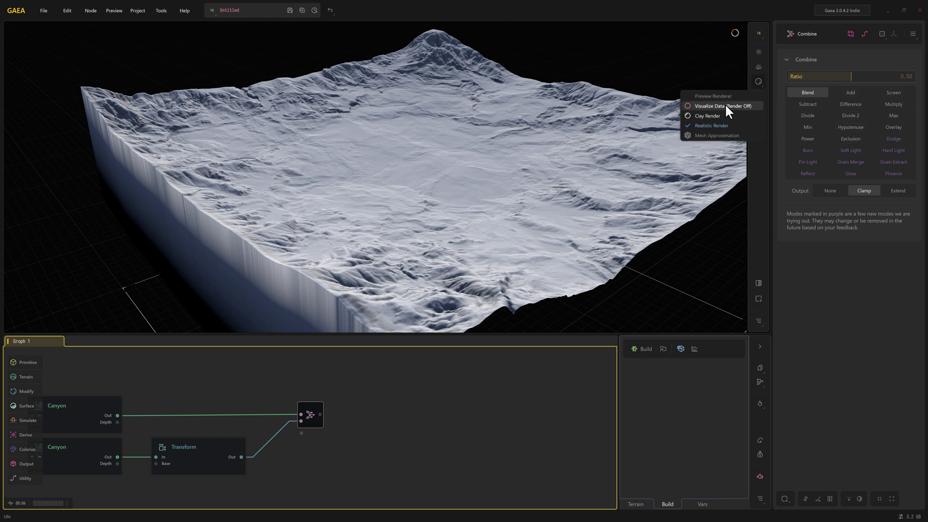
left_click(725, 105)
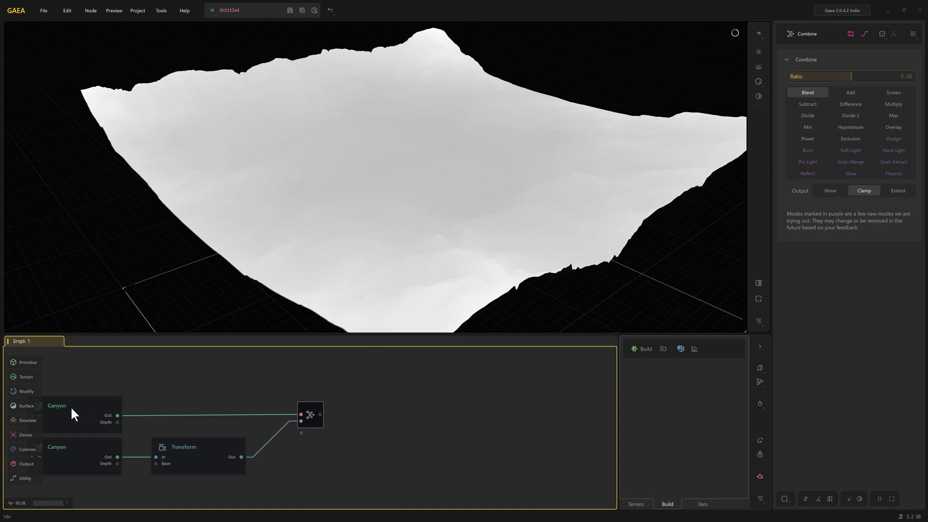
left_click(71, 406)
middle_click_drag(336, 294, 335, 281)
scroll(336, 282, "down", 3)
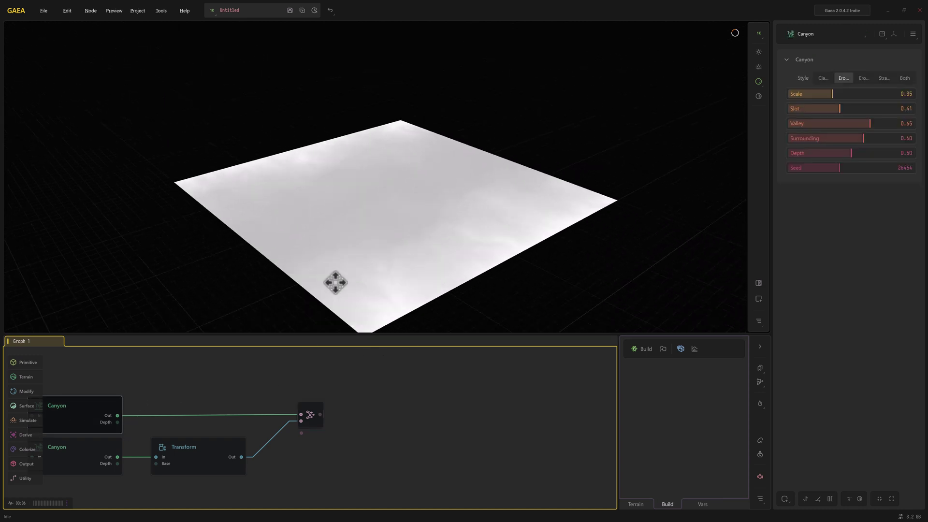
left_click_drag(339, 288, 341, 292)
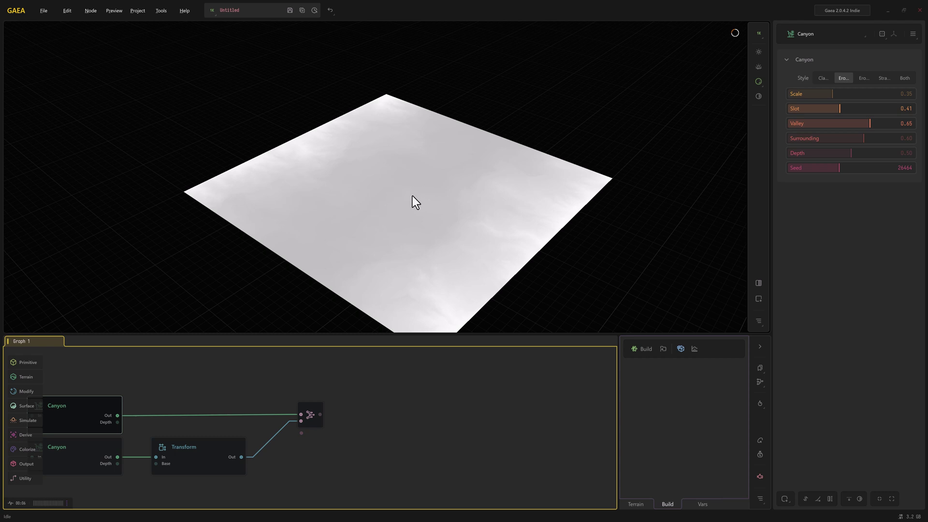
Step: Preview the lower Canyon, top Canyon, Transform output and Combine result in turn
left_click(70, 458)
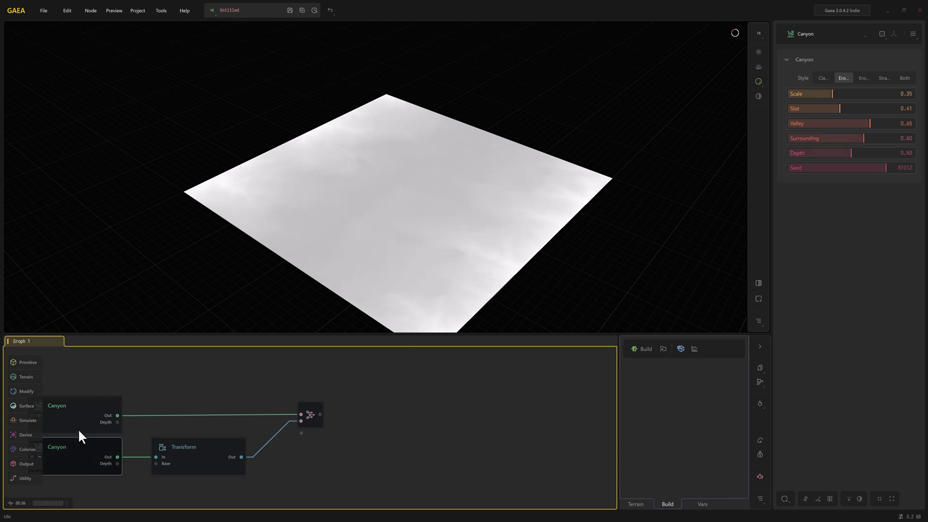
left_click(82, 403)
left_click(200, 466)
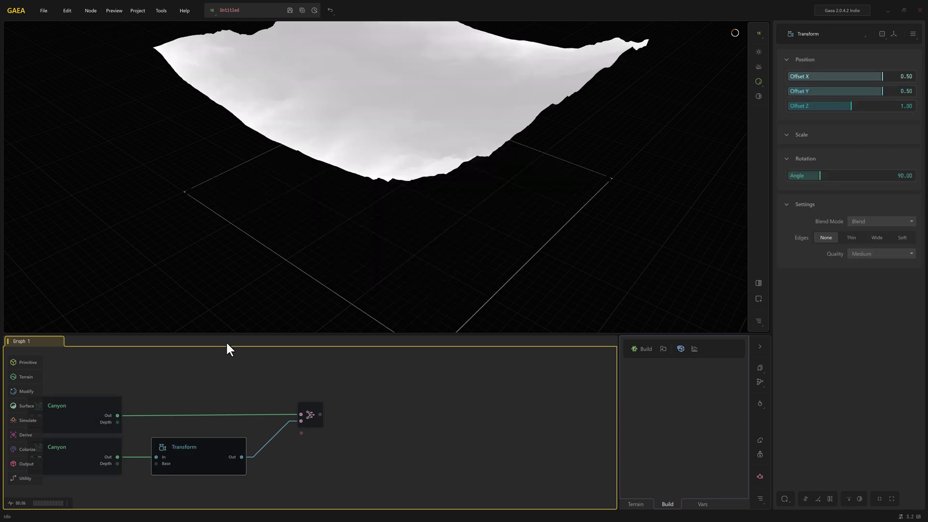
left_click(312, 407)
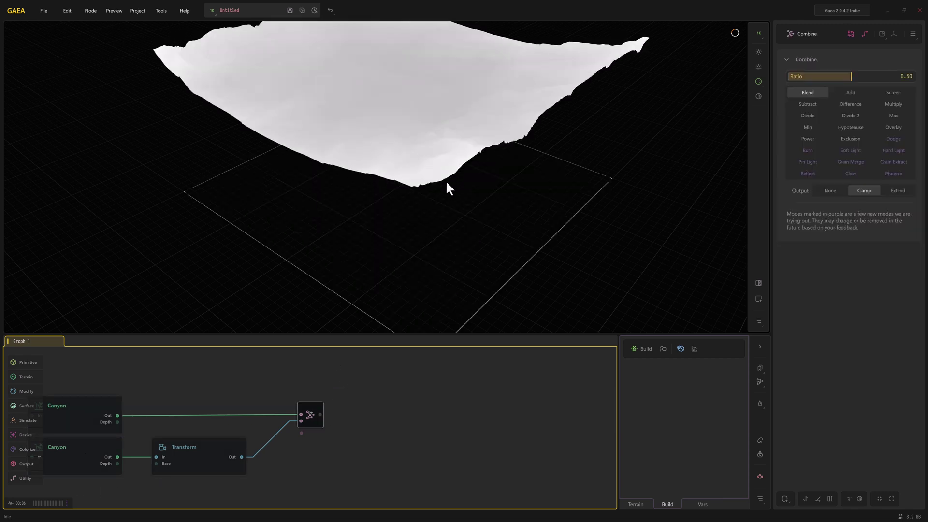
left_click_drag(440, 184, 433, 207)
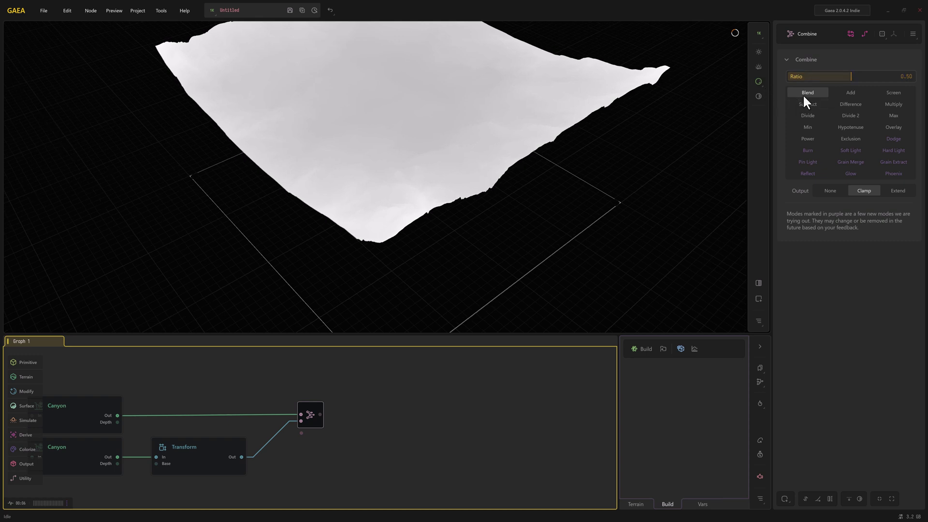
Step: Try Combine modes Add, Screen and Multiply, leaving it on Subtract
left_click(848, 93)
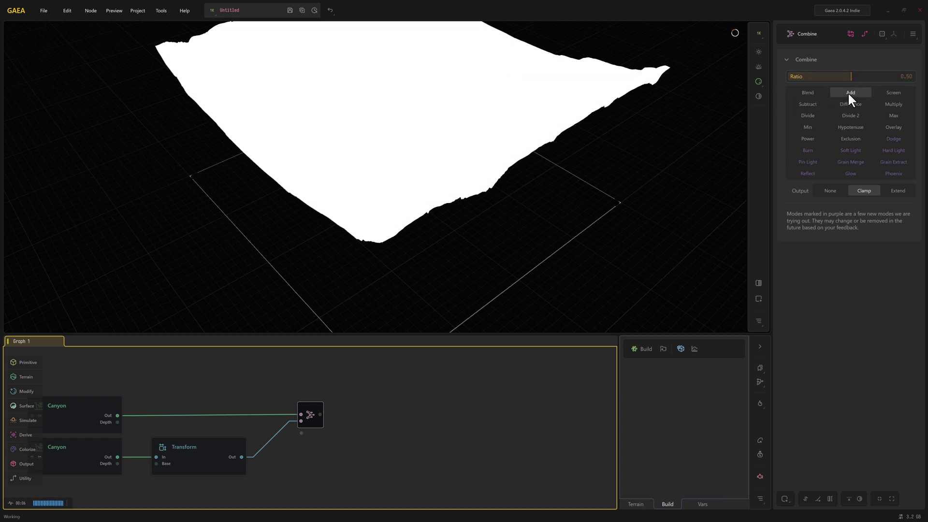
left_click(900, 92)
left_click(892, 107)
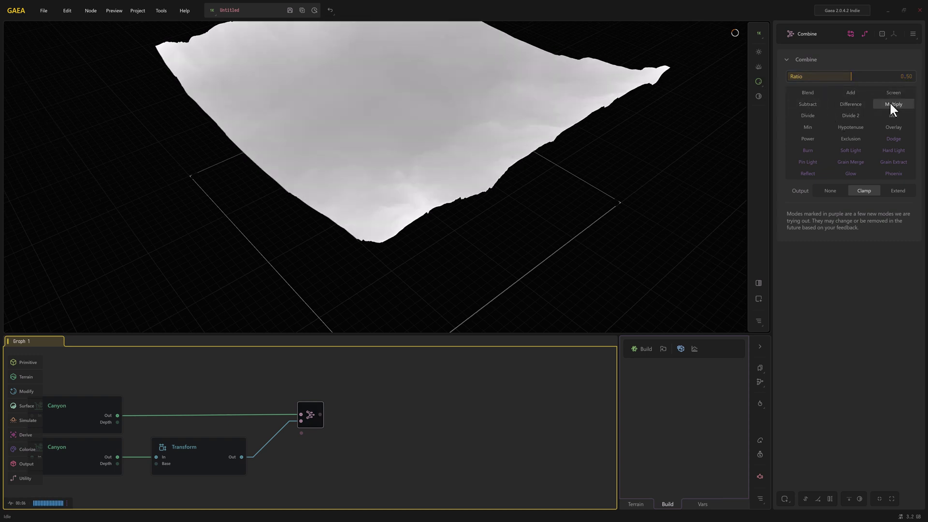
left_click(809, 104)
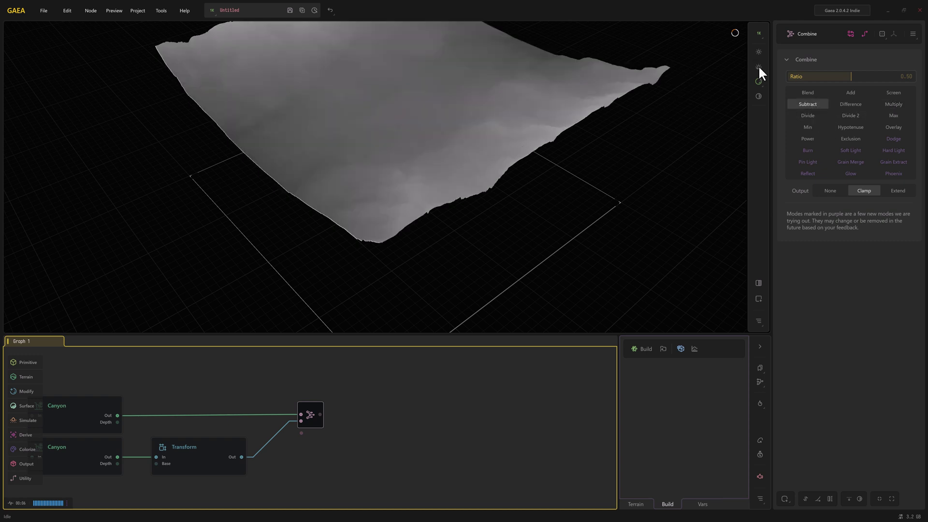
Step: Switch the preview back to Realistic Render and test the Combine's Divide mode
left_click(757, 82)
left_click(705, 130)
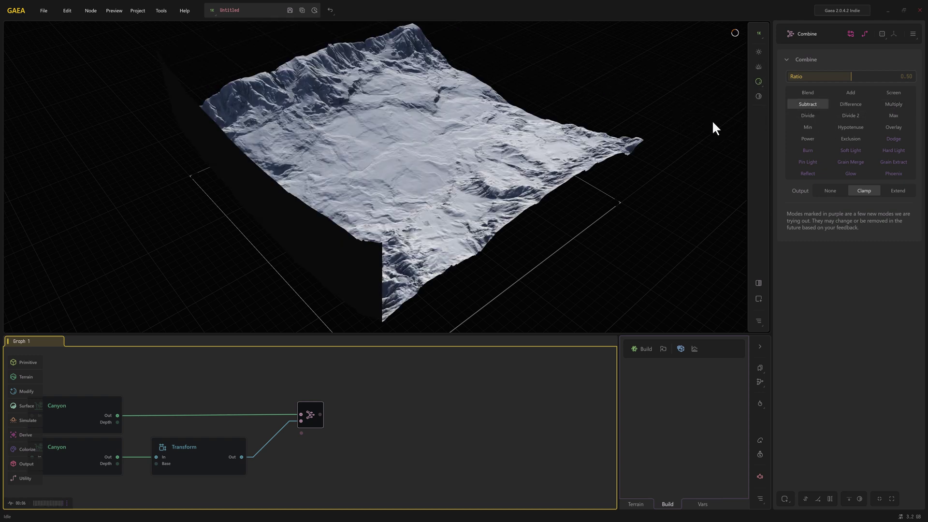
left_click(814, 115)
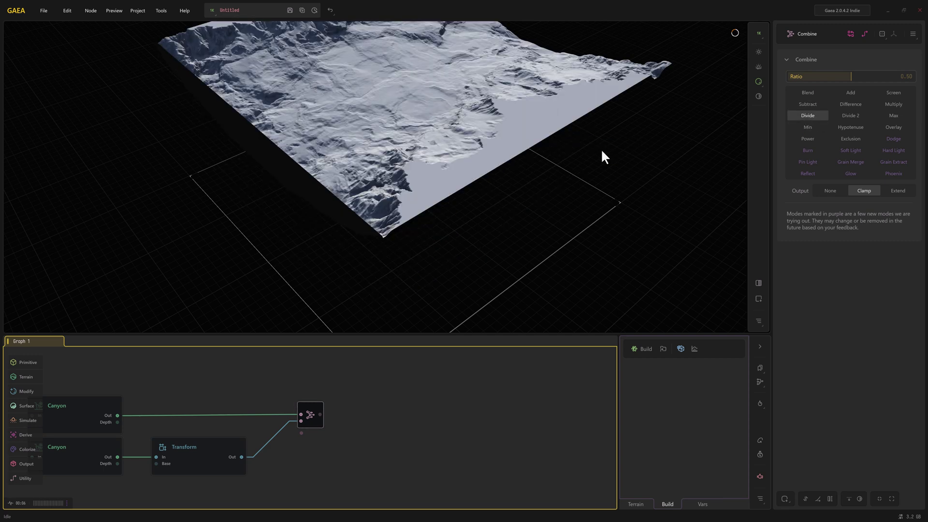
left_click_drag(495, 139, 493, 149)
Step: Try Add, then return the Combine to Blend with its Ratio reset to 0.50
left_click(849, 92)
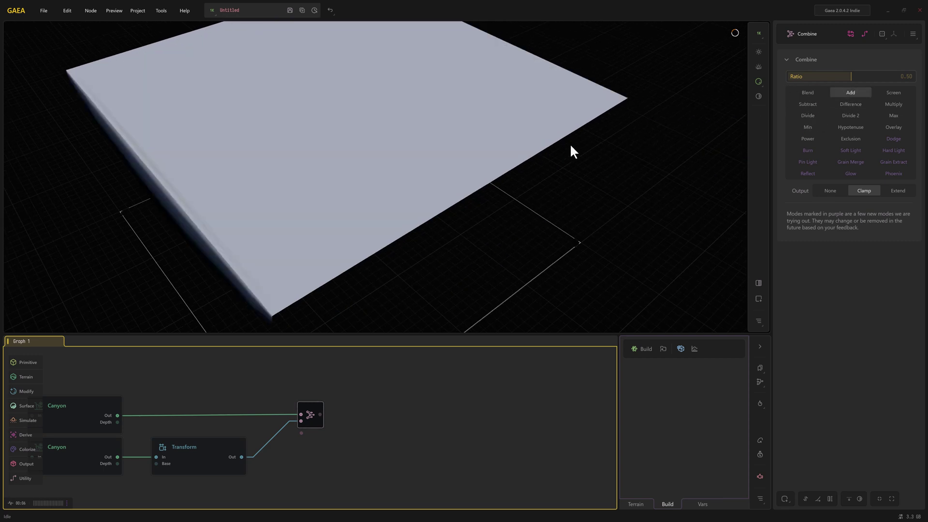
left_click(810, 93)
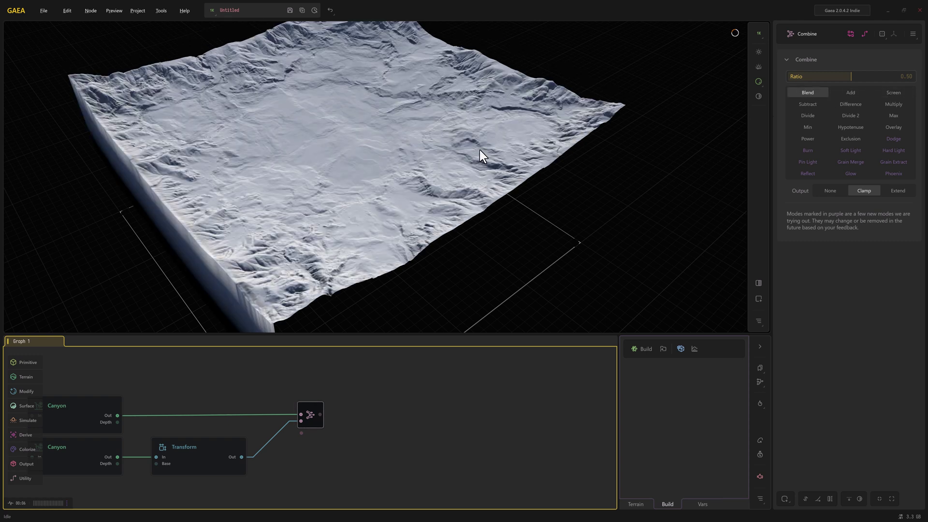
left_click_drag(850, 78, 887, 76)
left_click_drag(474, 121, 506, 144)
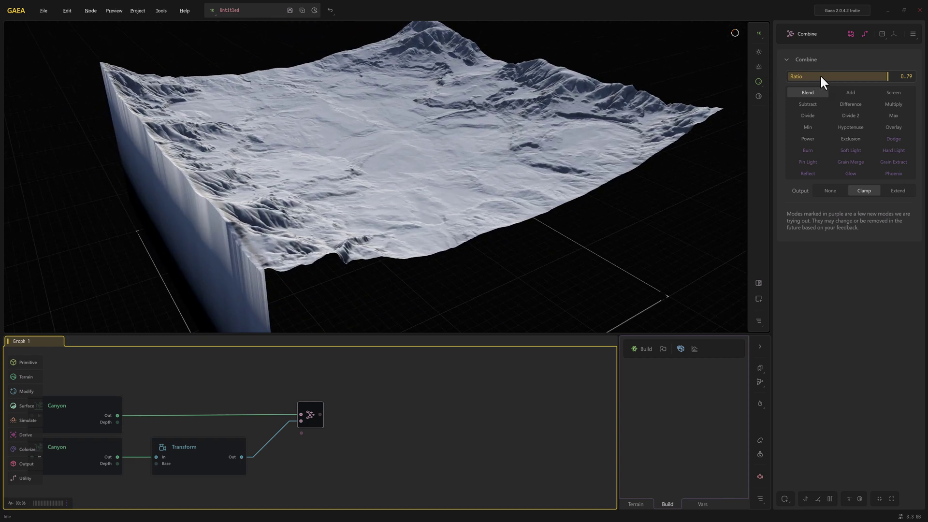
mouse_move(857, 74)
left_click(703, 76)
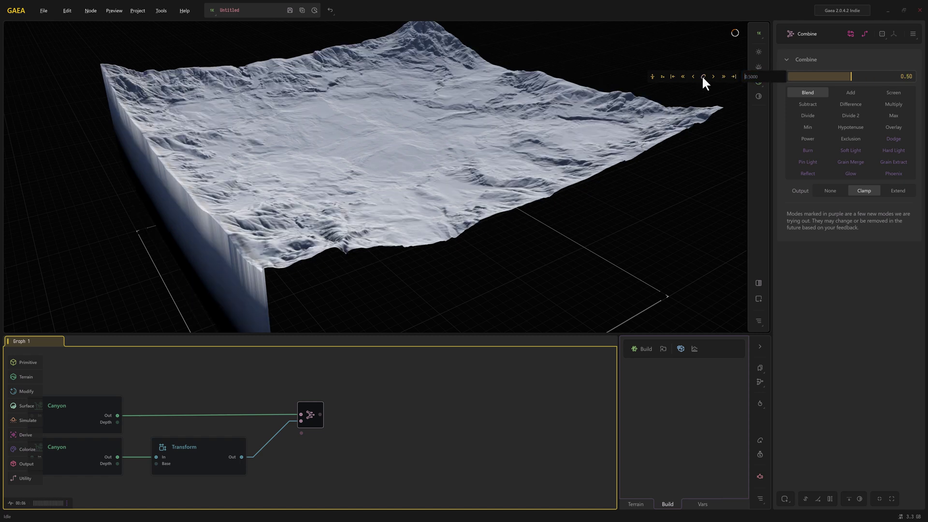
Step: Make room in the graph and add a CraterField node above the Canyons
left_click(236, 378)
scroll(187, 381, "down", 1)
middle_click_drag(214, 378, 280, 385)
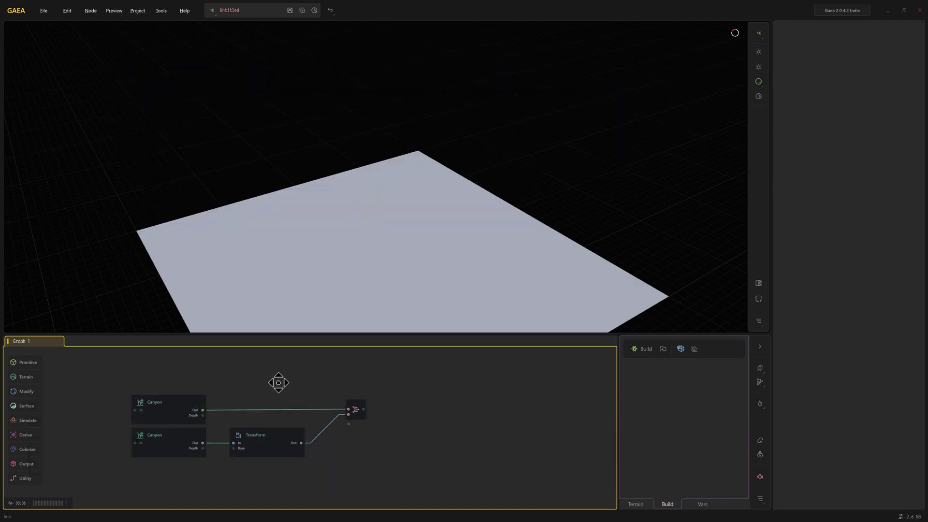
mouse_move(26, 376)
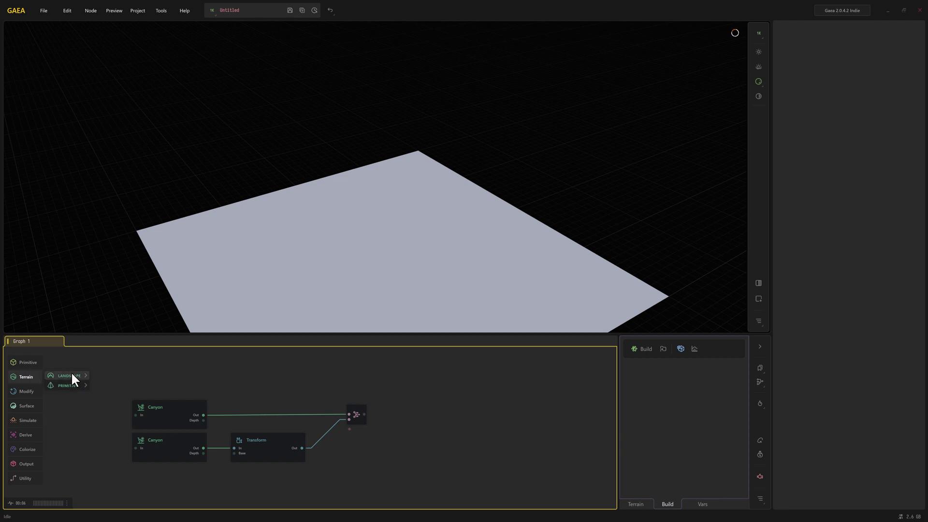
mouse_move(71, 375)
left_click(115, 386)
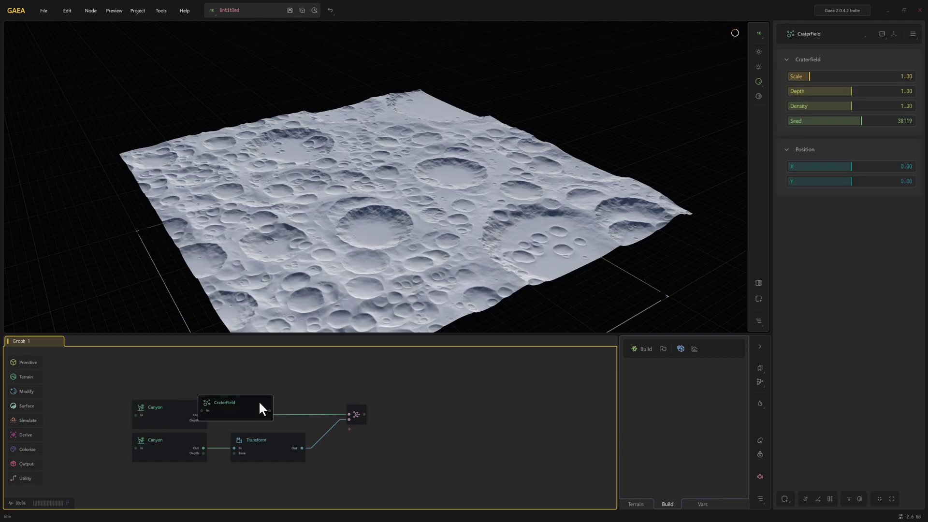
left_click_drag(251, 395, 187, 362)
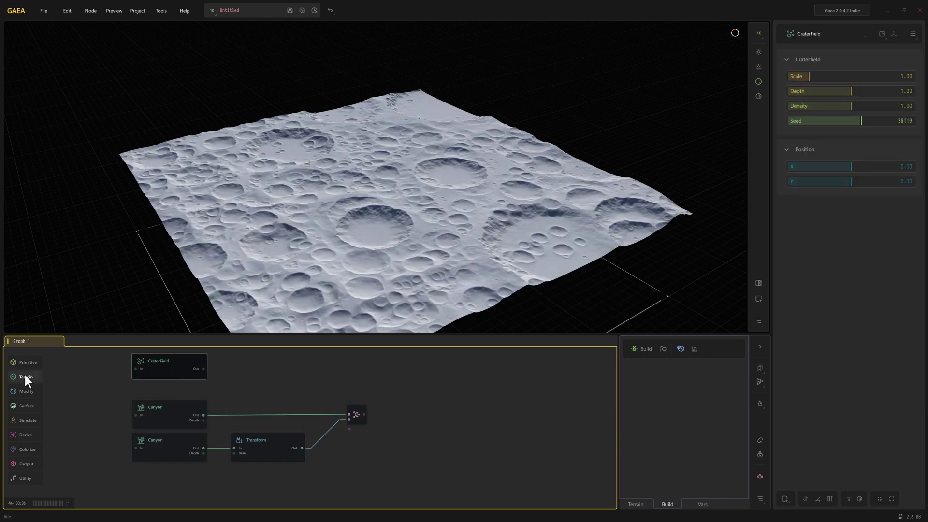
Step: Add Plates and Rugged terrain nodes in a row beside CraterField
mouse_move(25, 376)
mouse_move(75, 376)
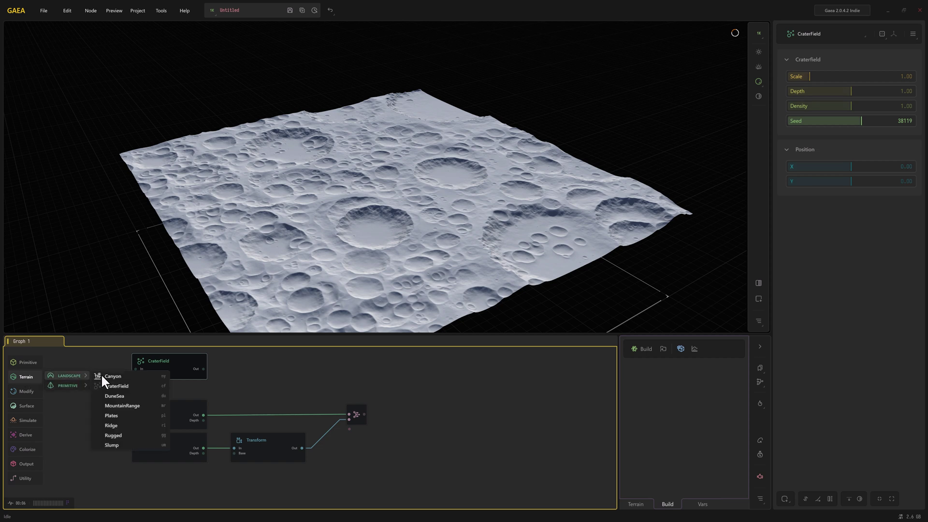
left_click(121, 415)
left_click_drag(237, 404, 268, 363)
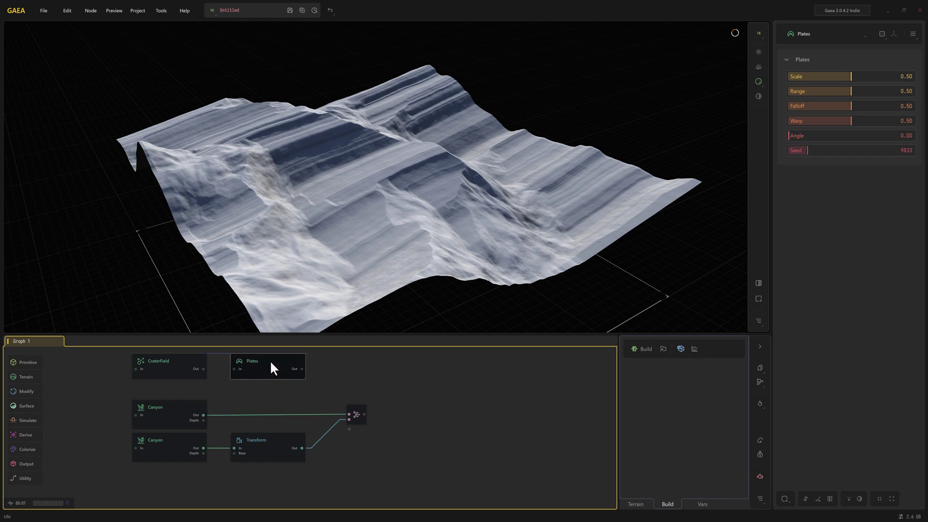
mouse_move(24, 376)
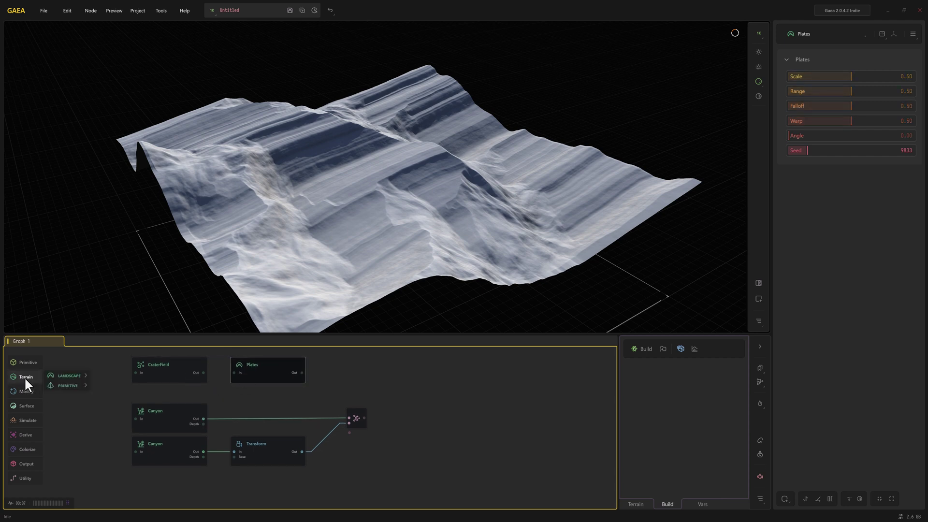
mouse_move(59, 374)
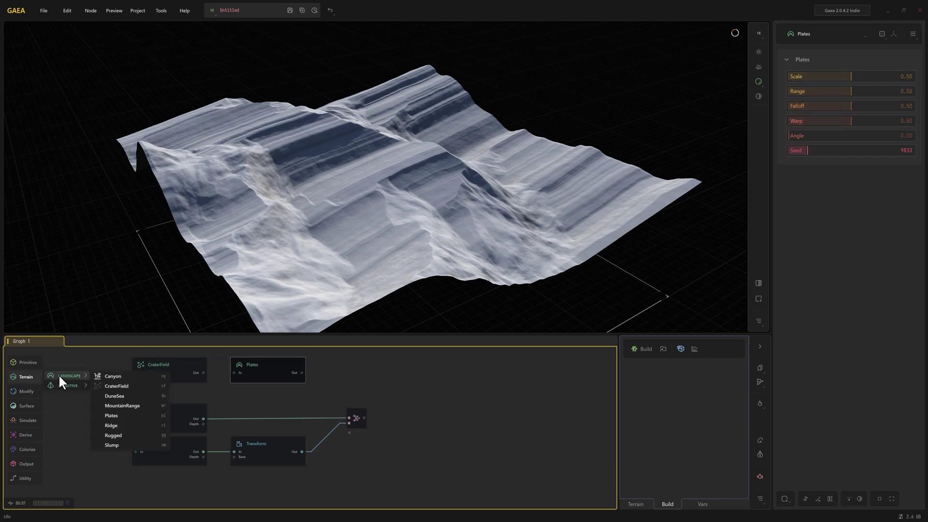
left_click(117, 435)
left_click_drag(242, 406, 351, 370)
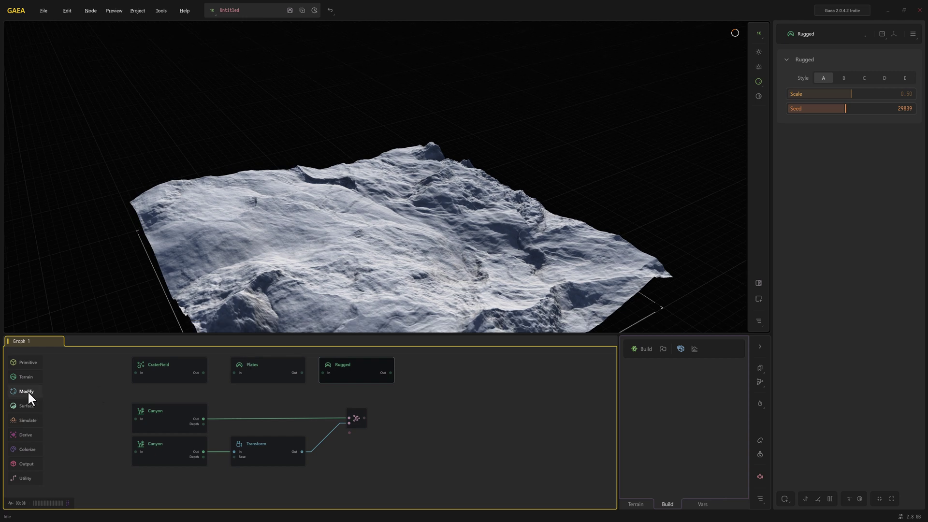
Step: Add a Slump terrain node and orbit its preview for a closer look
left_click(21, 379)
mouse_move(70, 376)
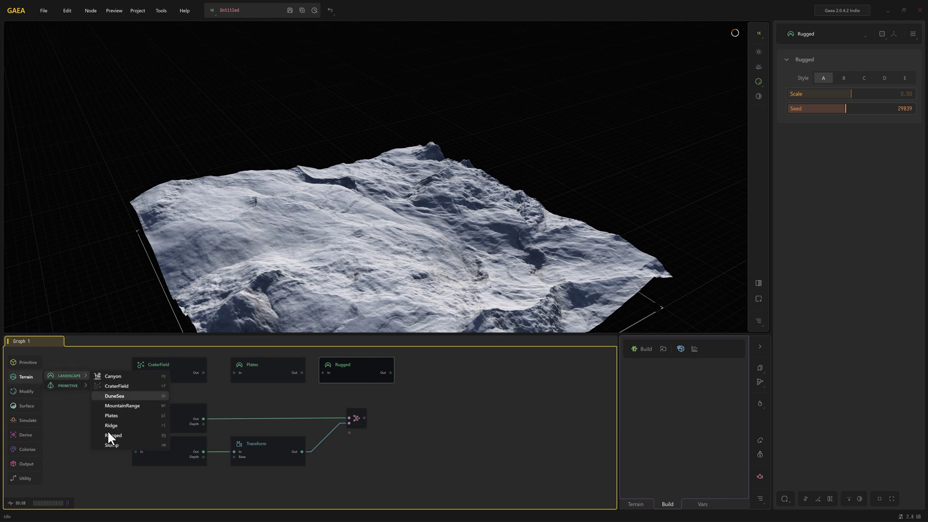
left_click(120, 443)
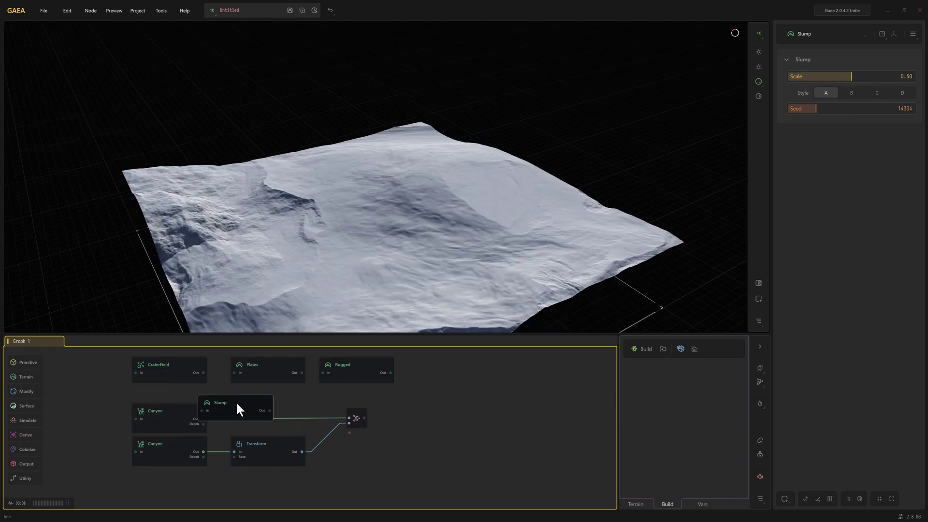
left_click_drag(353, 269, 439, 230)
middle_click_drag(439, 229, 439, 229)
left_click_drag(439, 229, 431, 232)
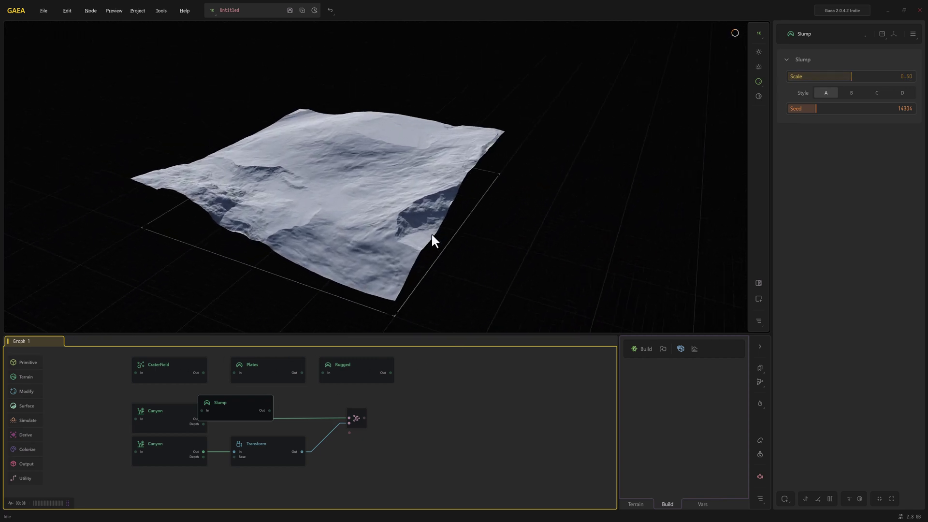
scroll(432, 233, "up", 2)
middle_click_drag(431, 233, 411, 251)
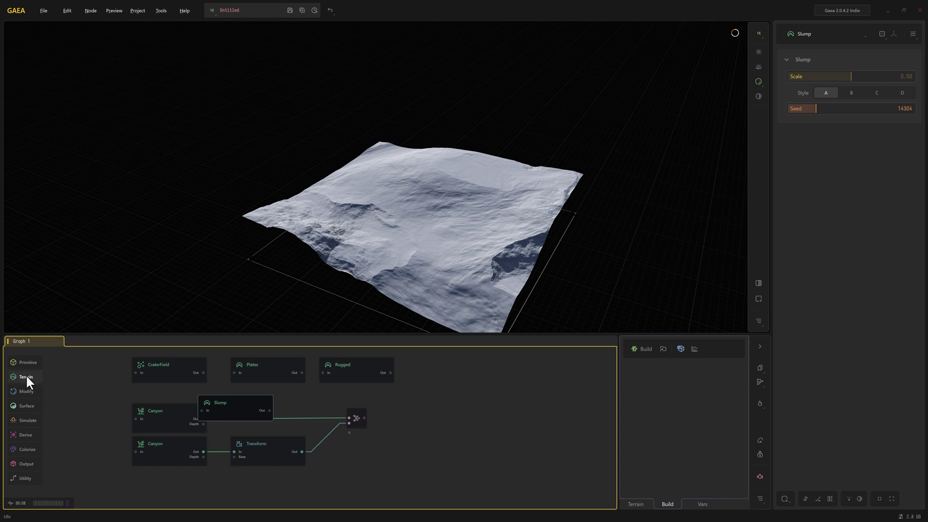
Step: Add a Crater node beside Rugged and a MountainSide node to the graph
mouse_move(25, 374)
mouse_move(69, 385)
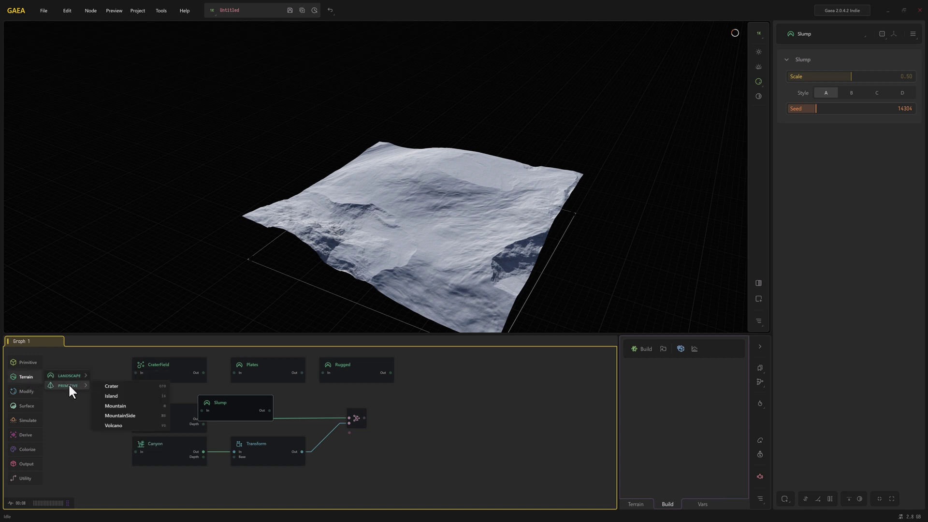
left_click(120, 387)
left_click_drag(234, 404, 456, 378)
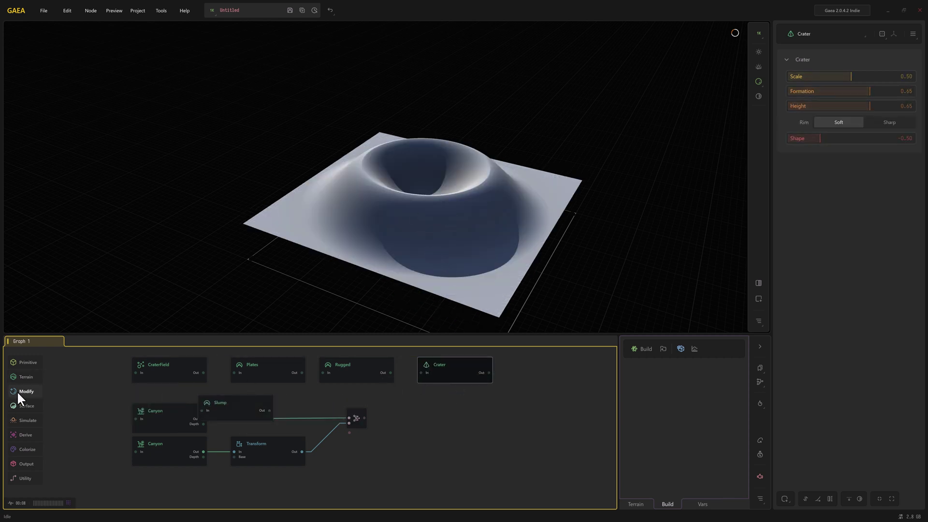
left_click(26, 376)
mouse_move(68, 385)
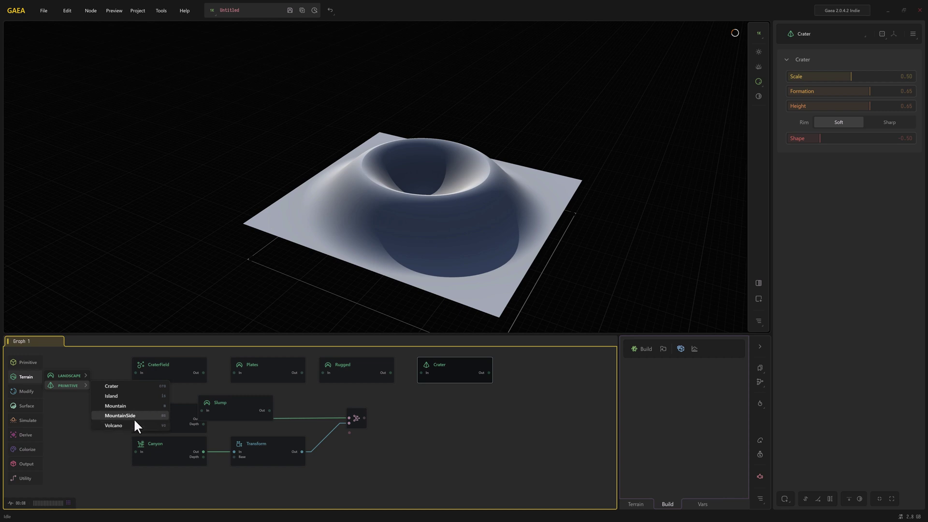
left_click(135, 416)
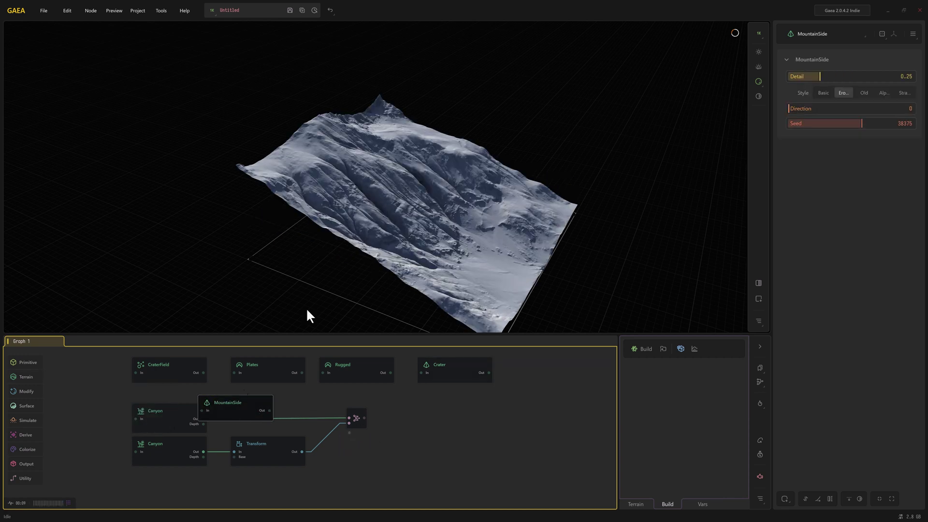
left_click_drag(414, 263, 390, 260)
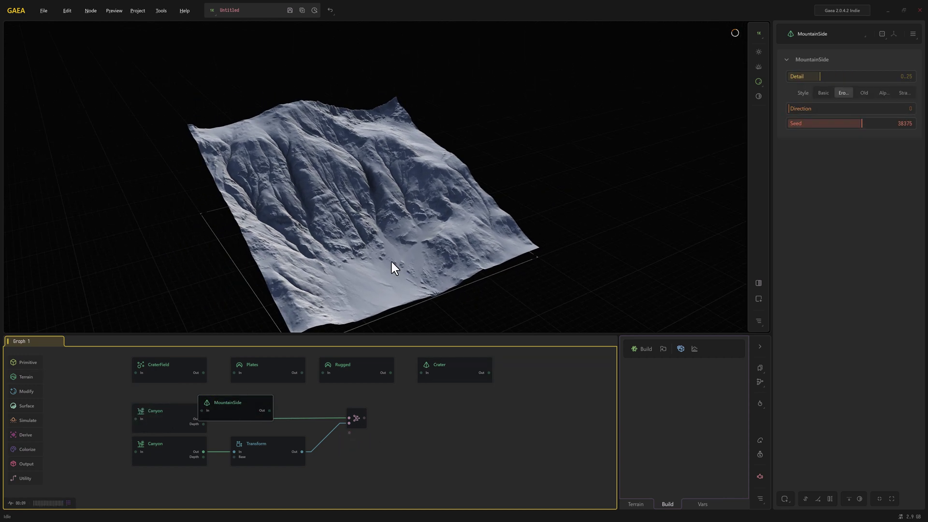
Step: Compare MountainSide's Basic, Eroded, Old and Alpine styles, finishing on Basic
left_click(821, 91)
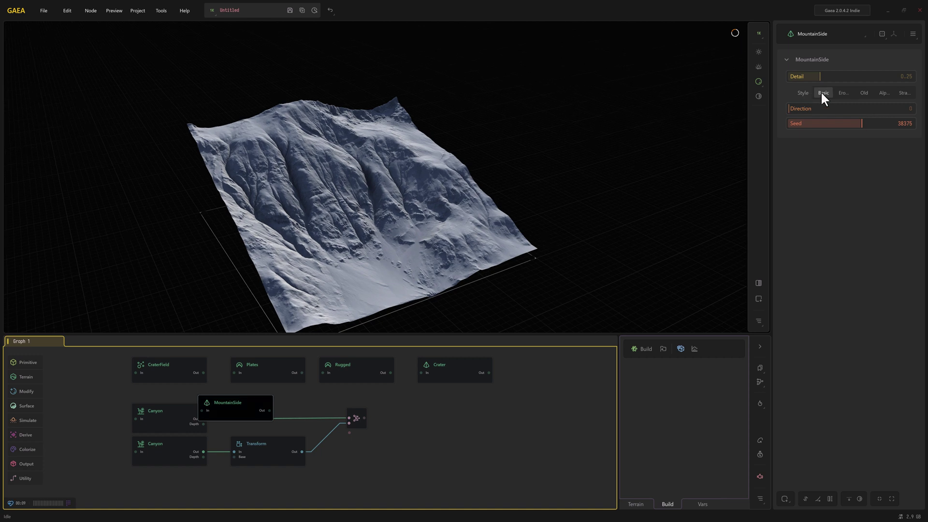
left_click(842, 91)
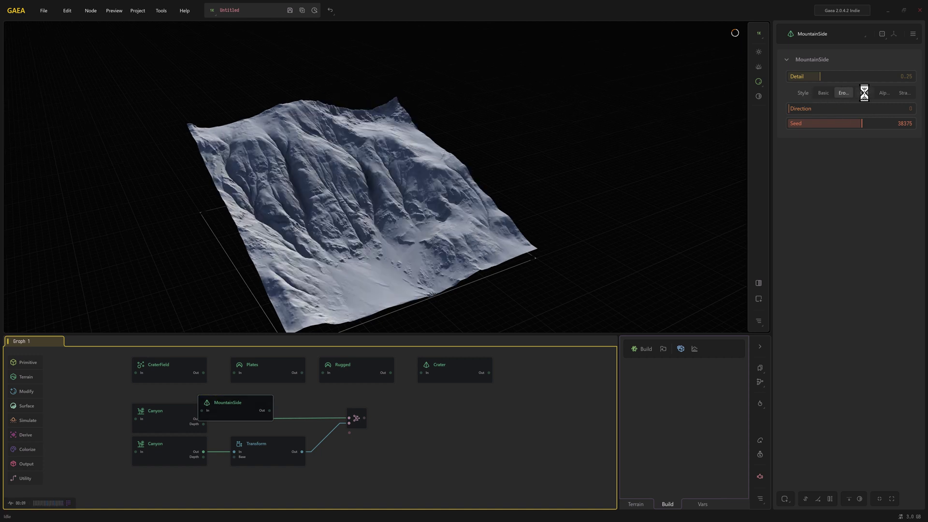
left_click(863, 92)
left_click(885, 93)
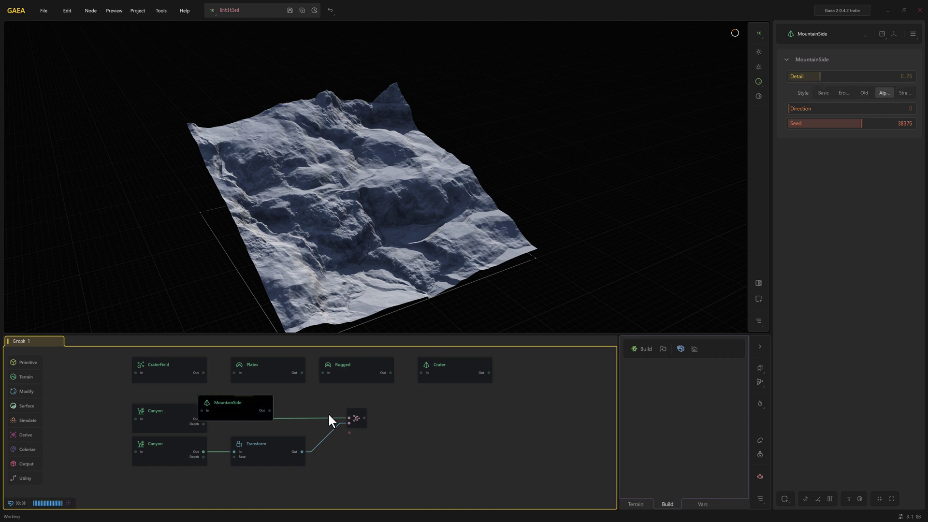
left_click(823, 93)
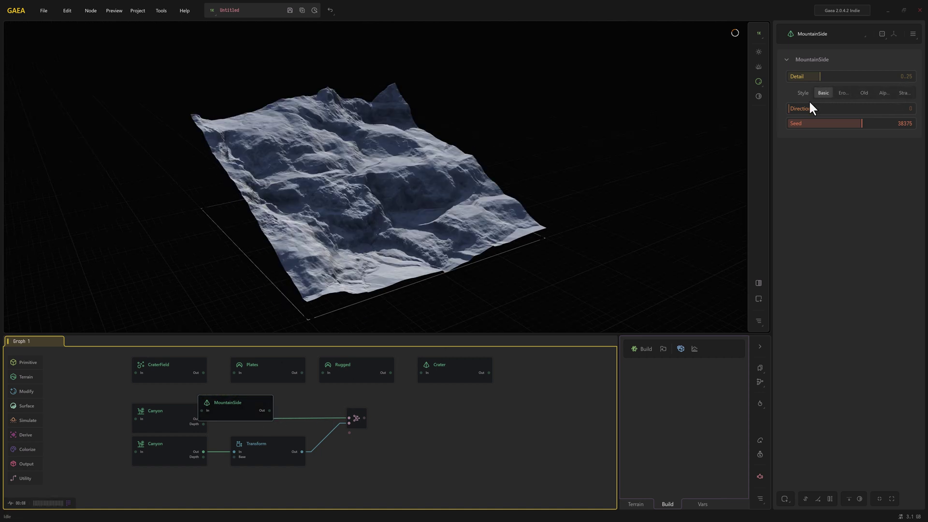
Step: Delete the top-row terrain nodes and move MountainSide up into that row
left_click(172, 371)
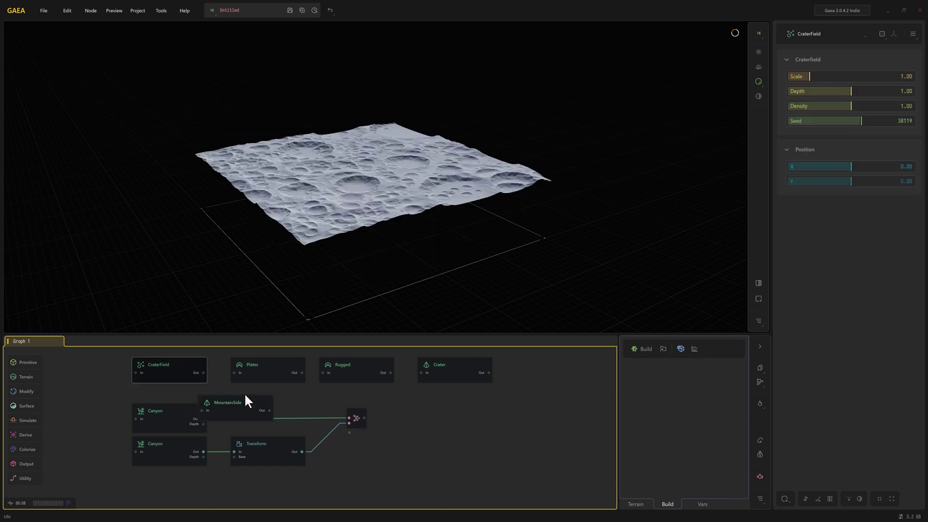
left_click(374, 372, "ctrl")
left_click(448, 370, "ctrl")
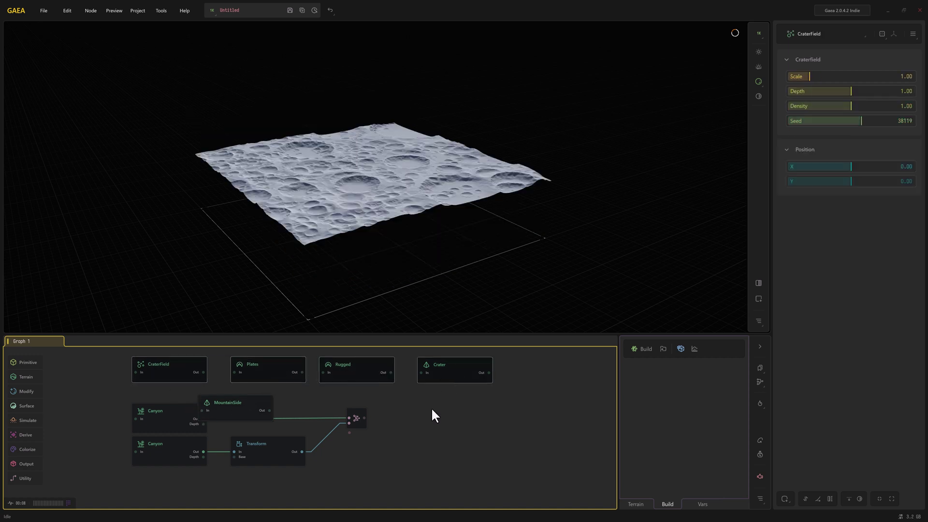
key("Delete")
left_click_drag(237, 407, 173, 367)
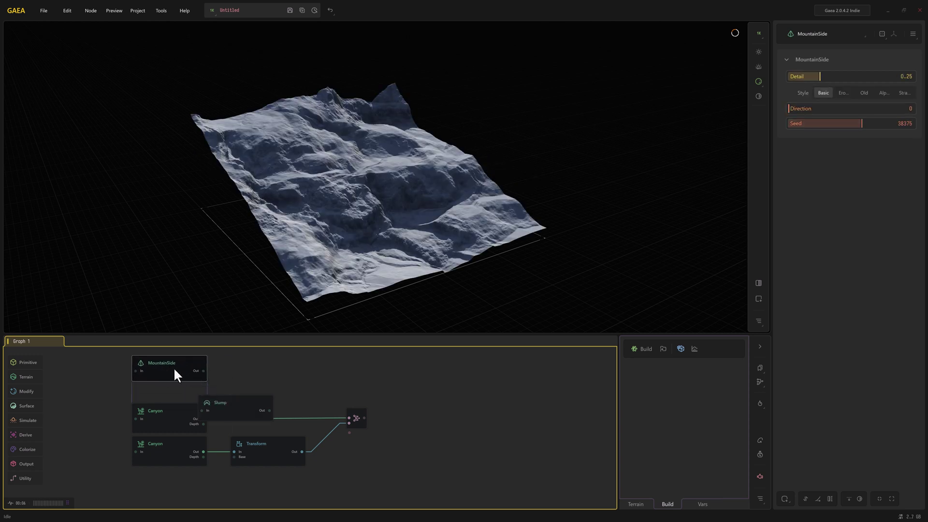
Step: Delete Slump, both Canyons, Transform and the Combine, leaving MountainSide alone
left_click(227, 406)
key("Delete")
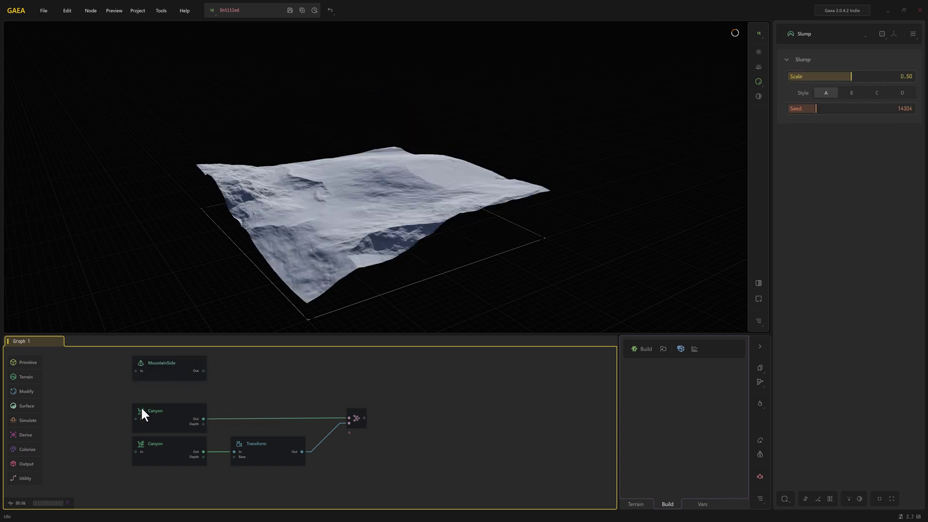
left_click_drag(121, 400, 394, 467)
key("Delete")
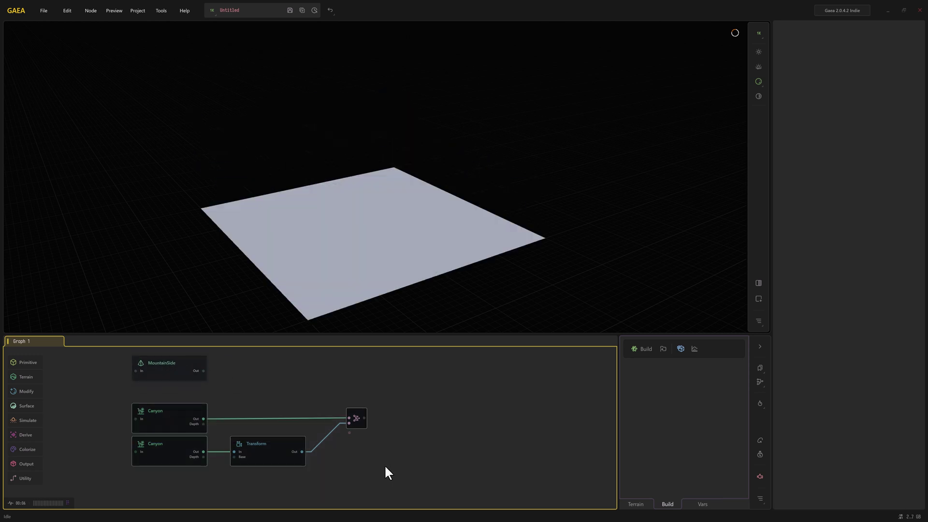
left_click_drag(162, 379, 171, 398)
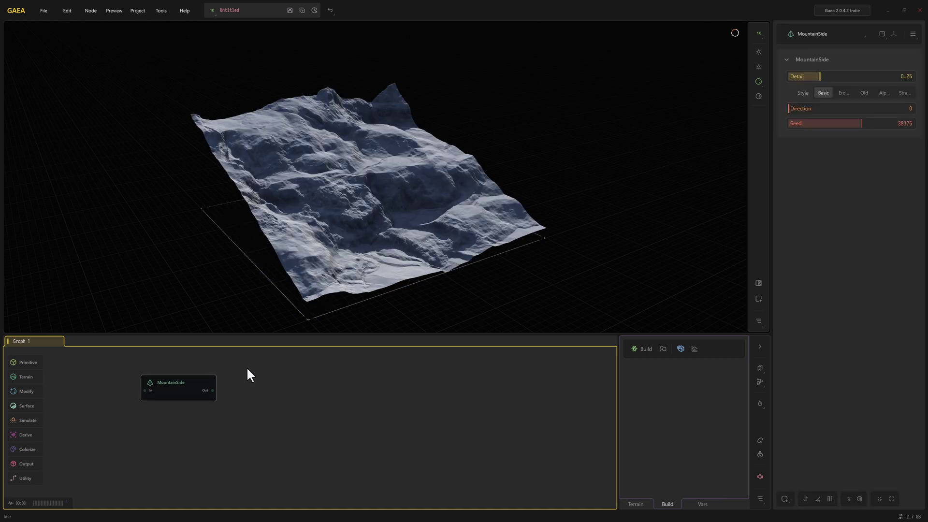
middle_click_drag(330, 251, 402, 256)
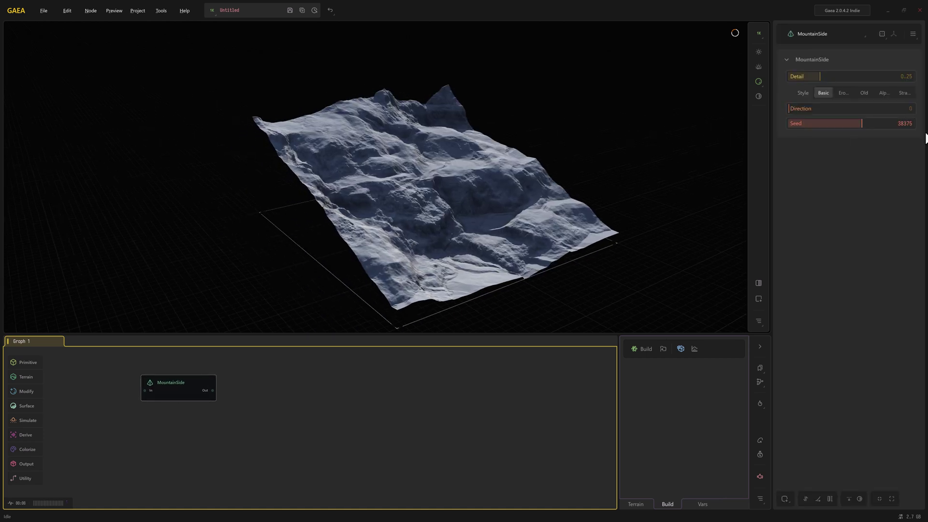
mouse_move(448, 195)
left_mouse_down()
mouse_move(441, 203)
mouse_move(445, 196)
left_mouse_up()
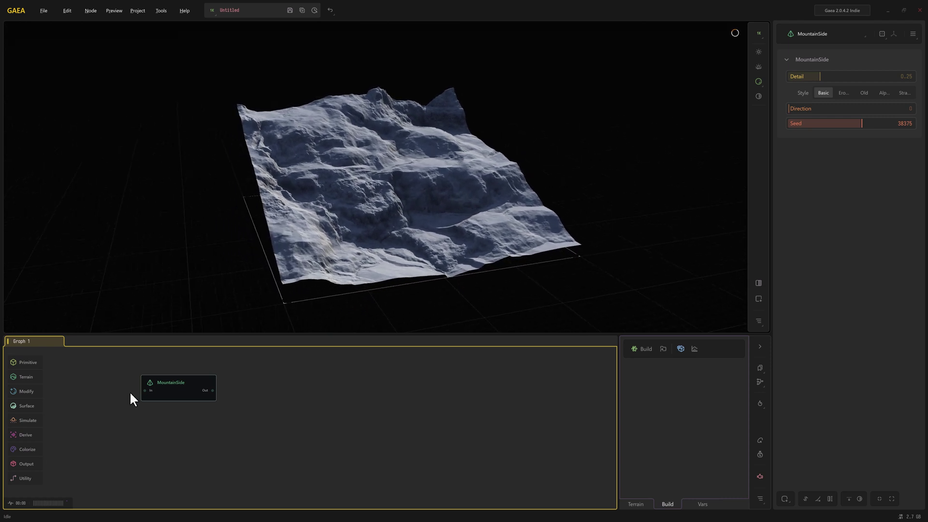
Step: Add a Craggy surface node beside MountainSide and wire MountainSide's output into it
left_click(29, 406)
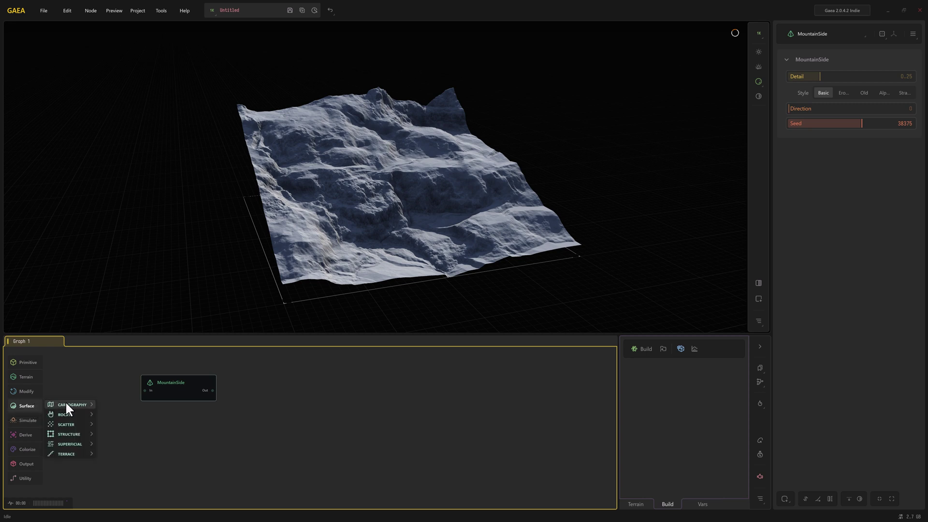
mouse_move(66, 401)
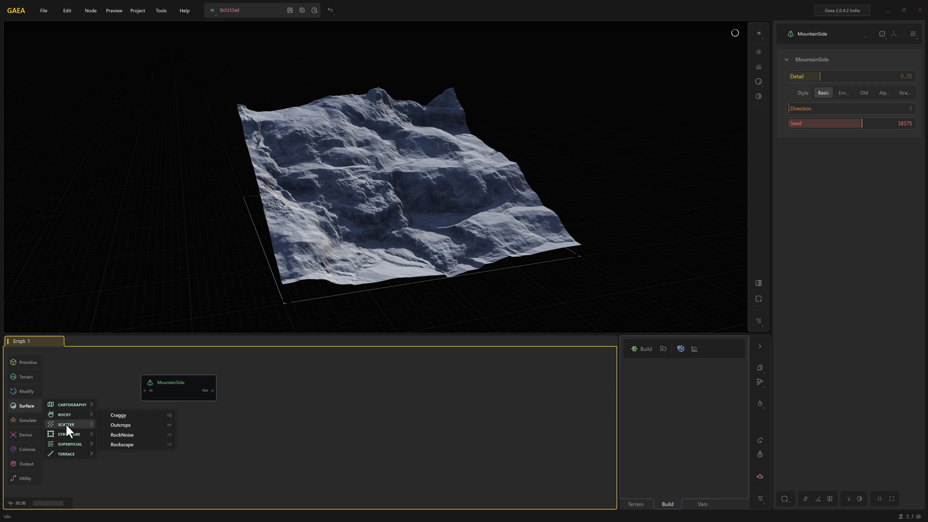
mouse_move(75, 434)
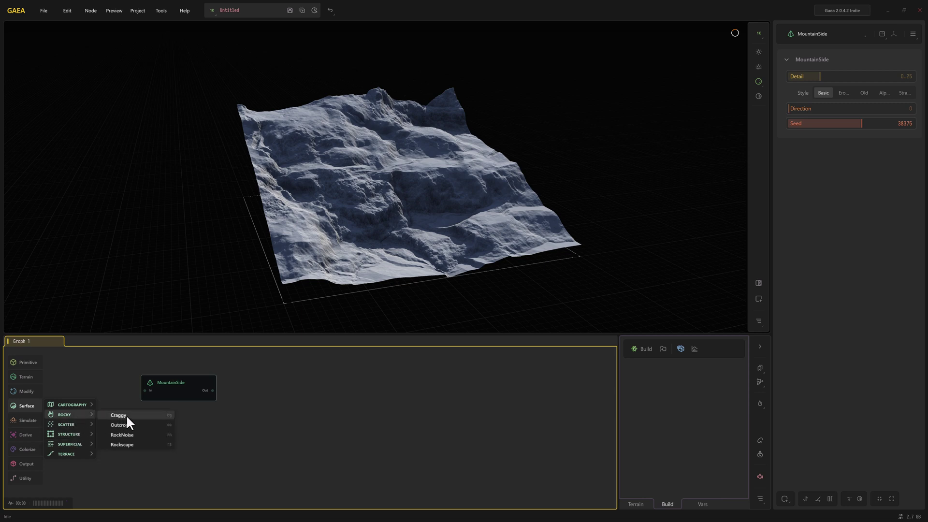
left_click(119, 416)
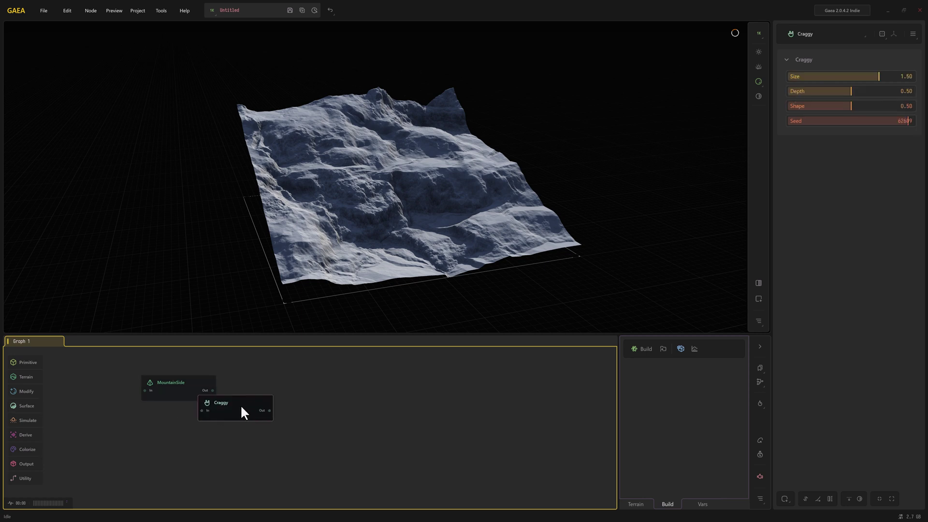
left_click_drag(242, 406, 289, 389)
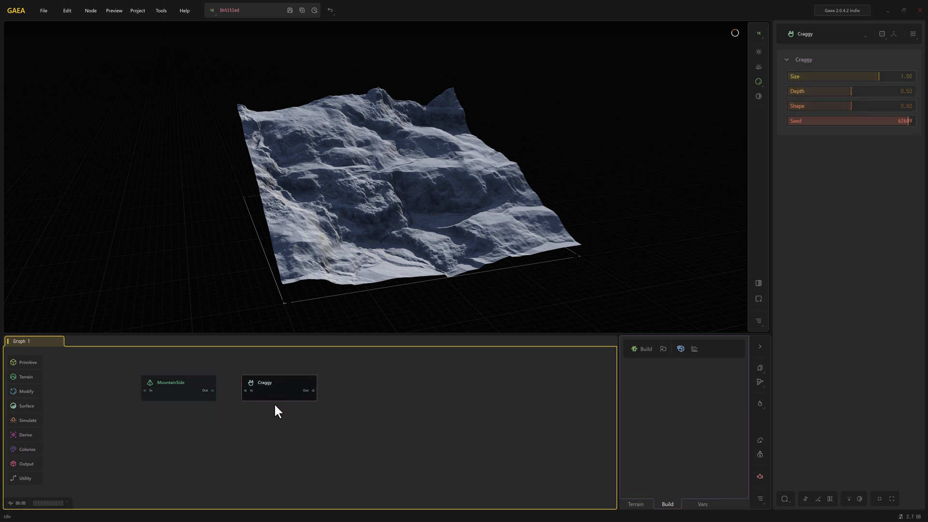
scroll(267, 386, "up", 3)
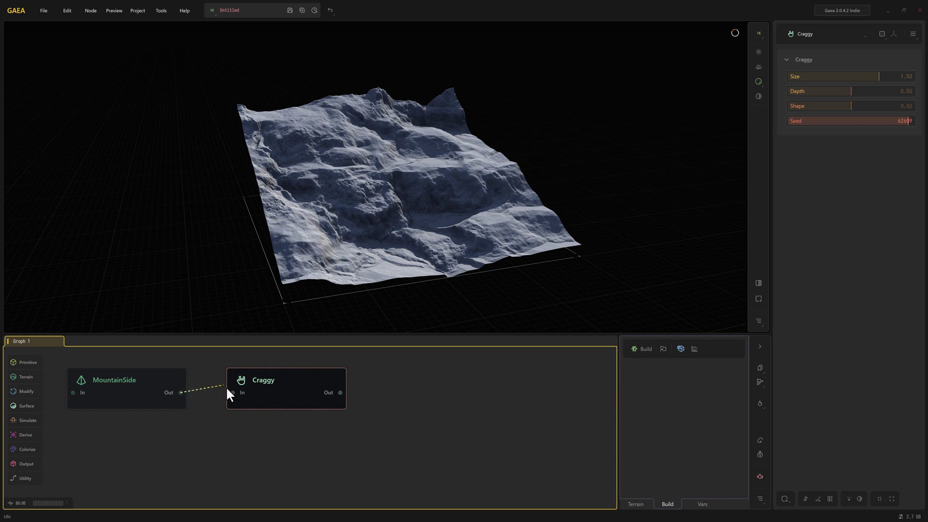
left_click_drag(226, 387, 233, 392)
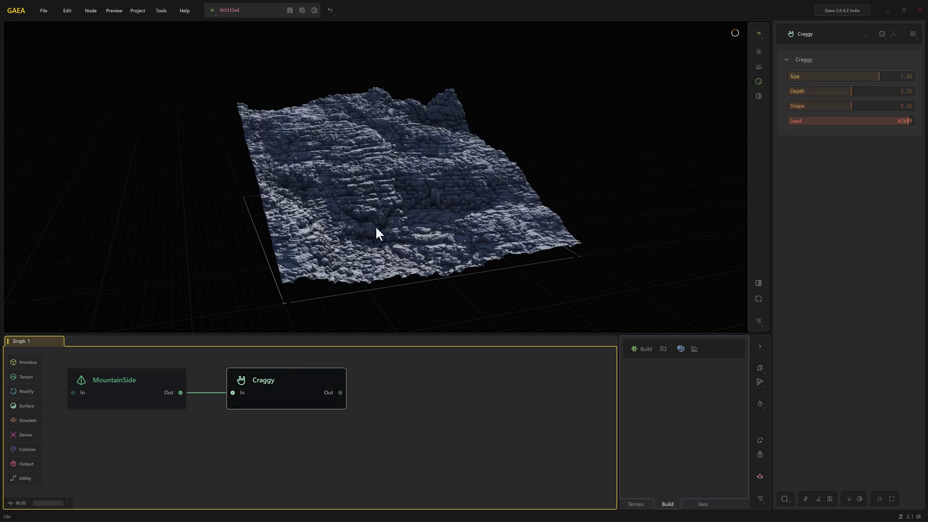
mouse_move(382, 235)
left_mouse_down()
mouse_move(382, 248)
mouse_move(381, 230)
left_mouse_up()
scroll(381, 235, "up", 4)
scroll(381, 238, "down", 3)
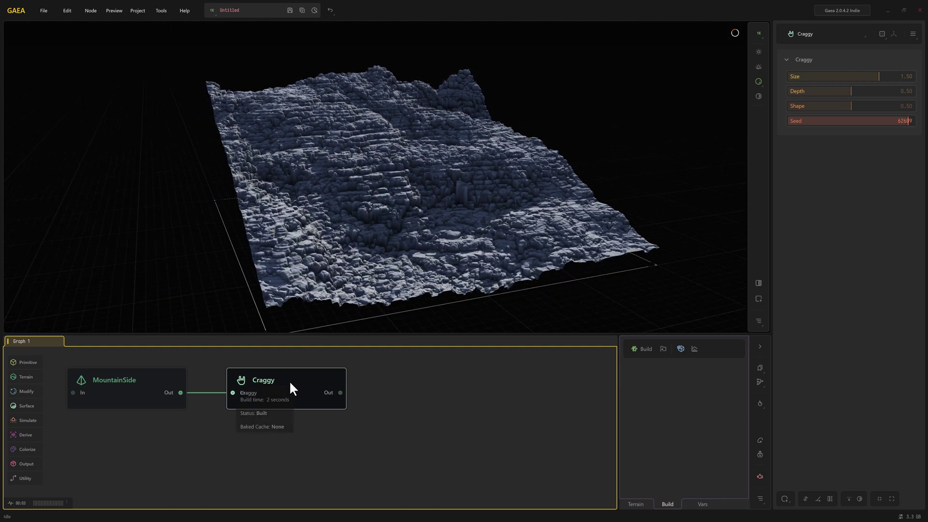
Step: Set Craggy Size to 0.51, Depth to 0.14 and Shape to 0.86
left_click_drag(902, 83, 812, 82)
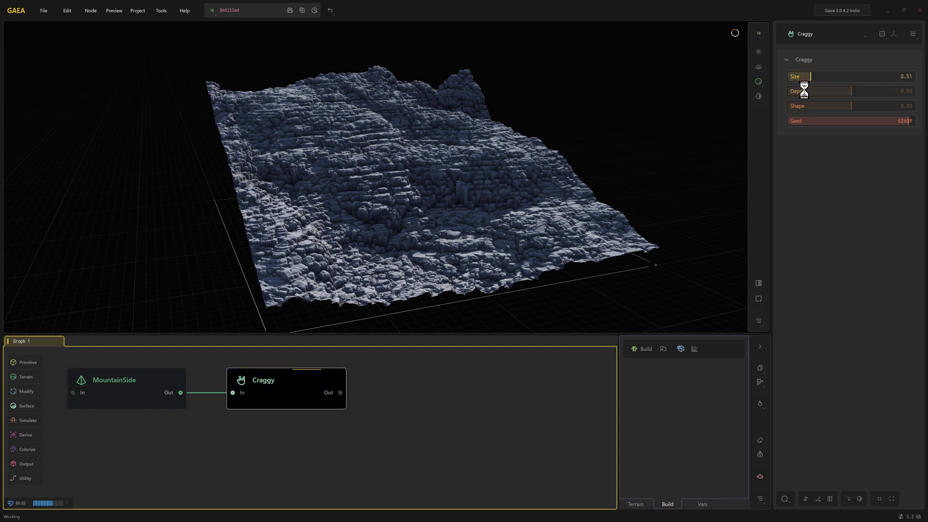
left_click(807, 92)
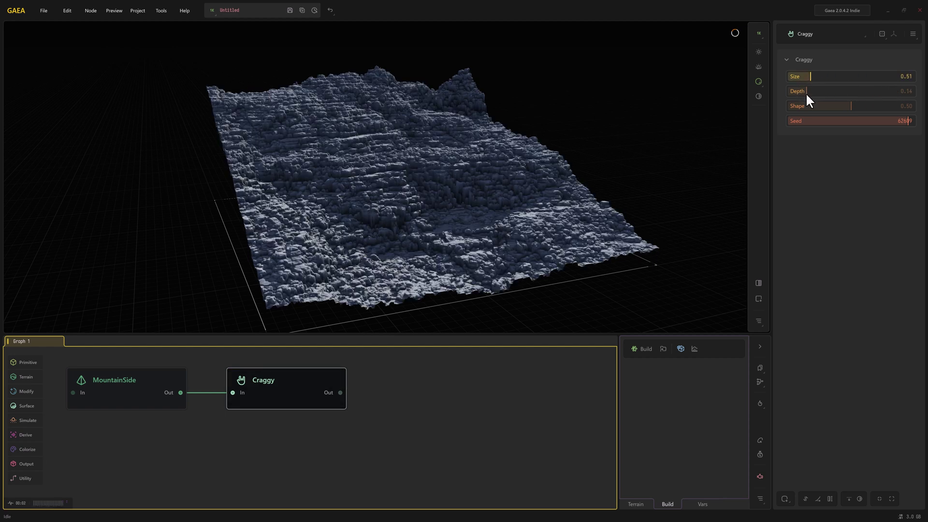
left_click(895, 106)
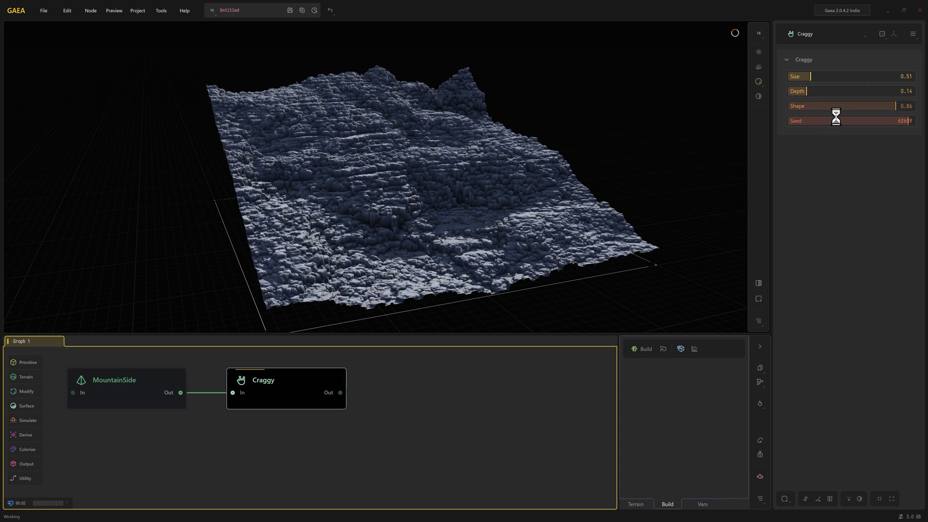
left_click_drag(435, 253, 435, 240)
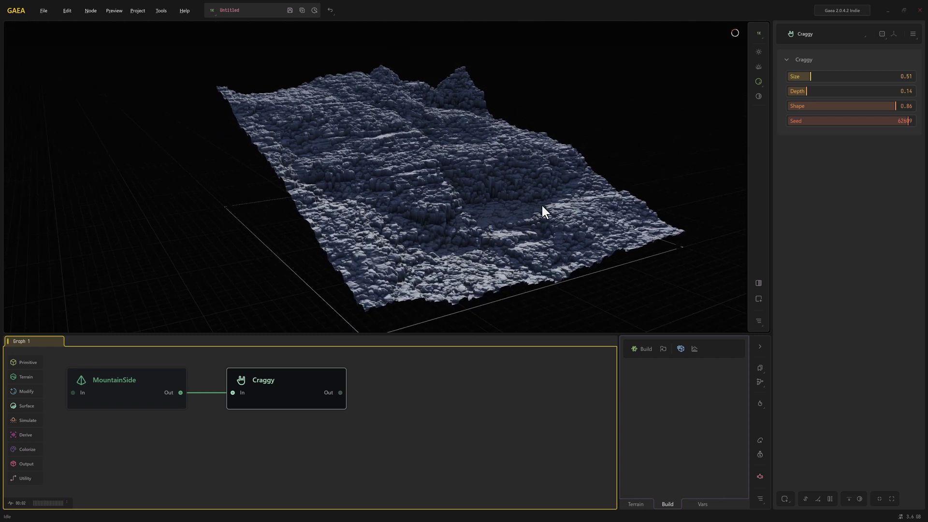
middle_click_drag(547, 216, 547, 221)
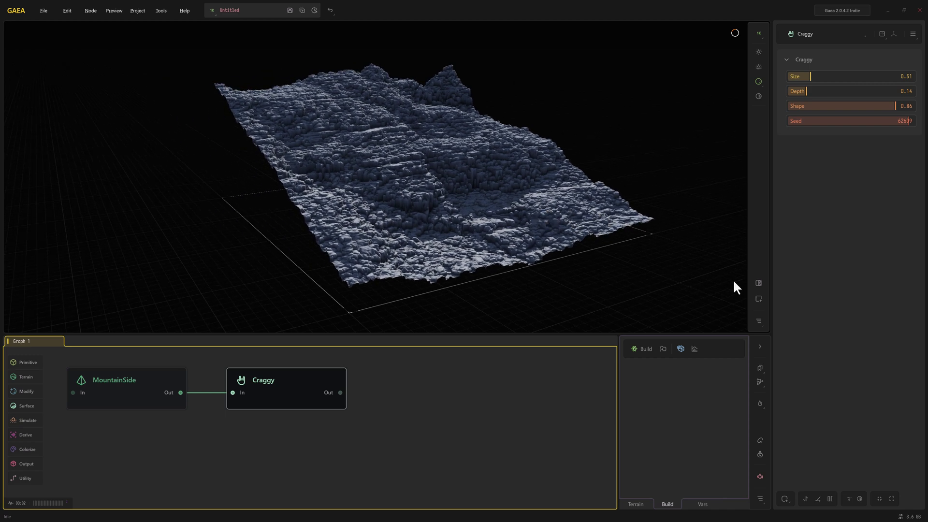
Step: Mask Craggy to the 0.18–0.24 height band, then search 'sans' from its output
left_click(785, 496)
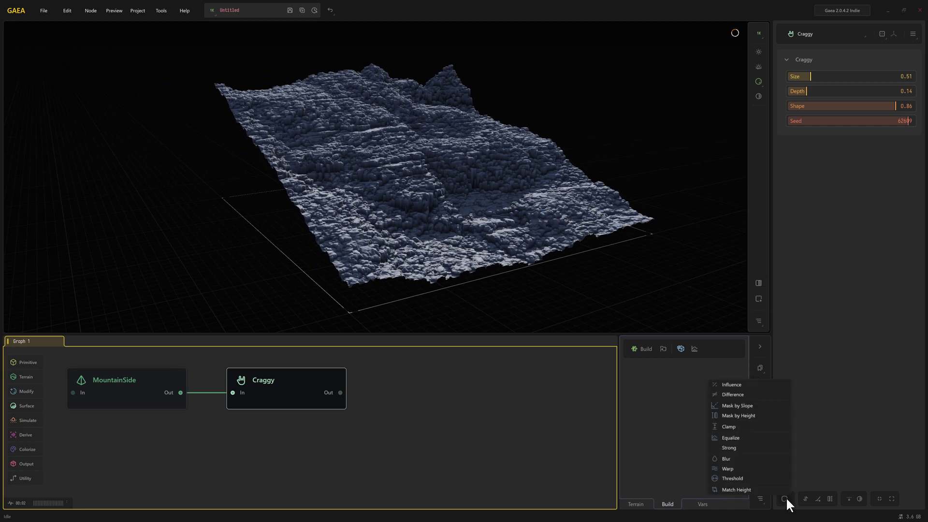
left_click(746, 416)
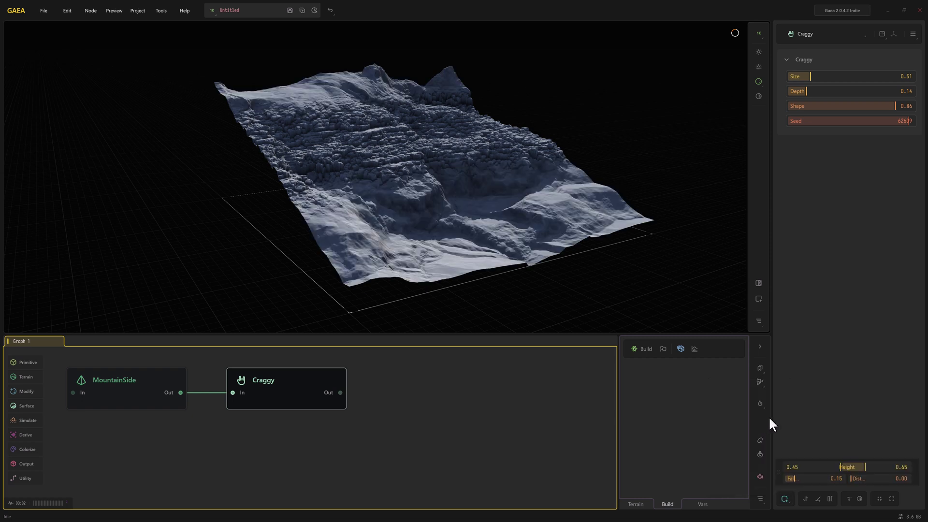
left_click_drag(462, 237, 418, 175)
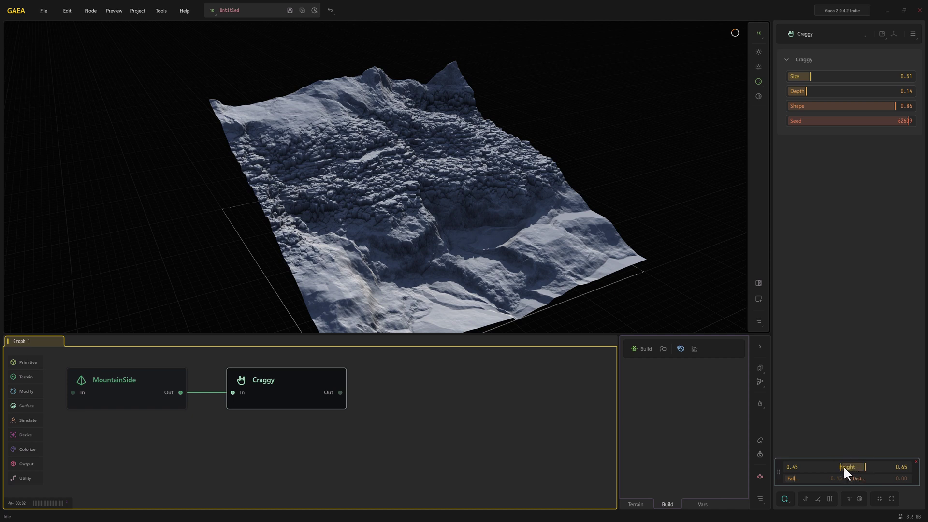
left_click_drag(839, 466, 808, 467)
left_click_drag(541, 283, 526, 261)
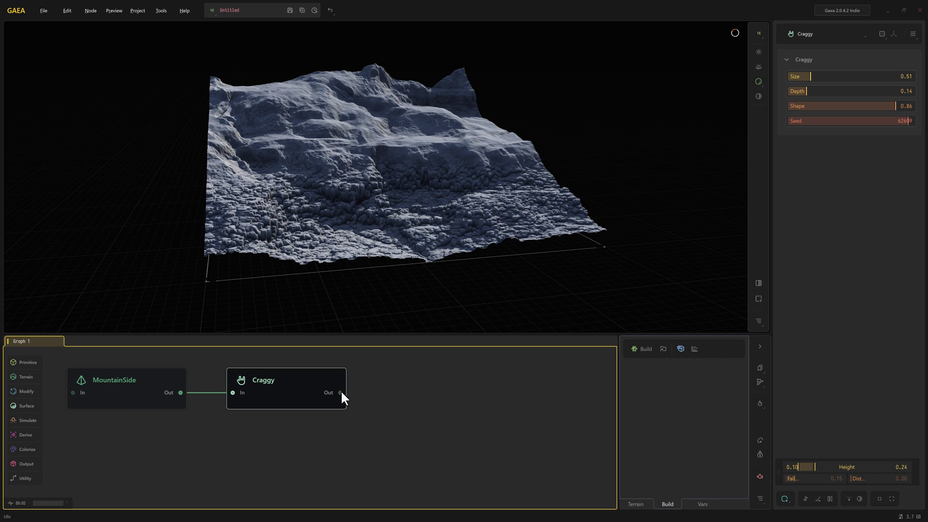
left_click_drag(342, 393, 390, 394)
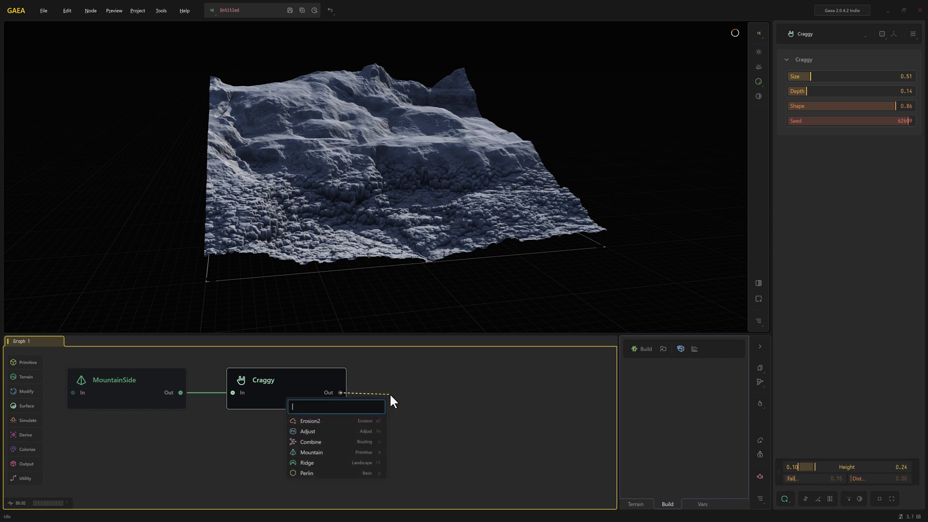
type("sans")
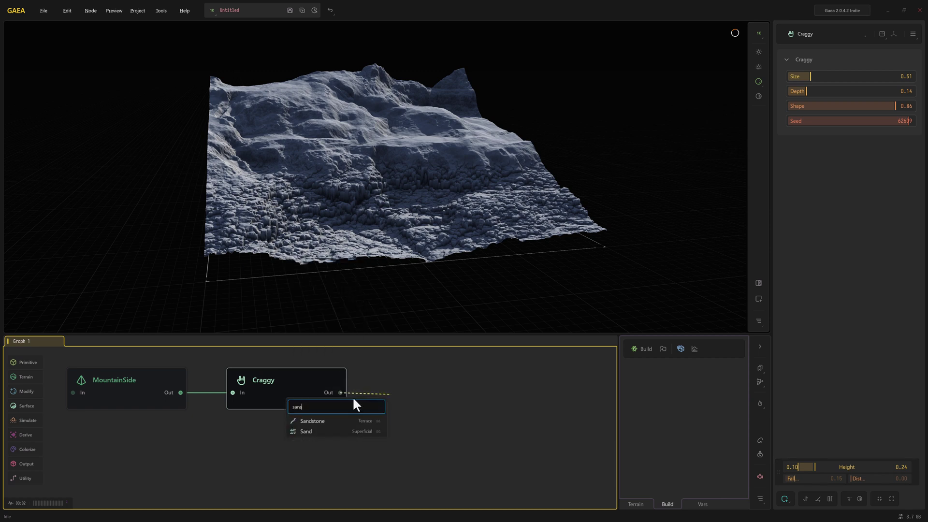
Step: Add a Sandstone node after Craggy with Passes 5 and Iterations 16
left_click(329, 419)
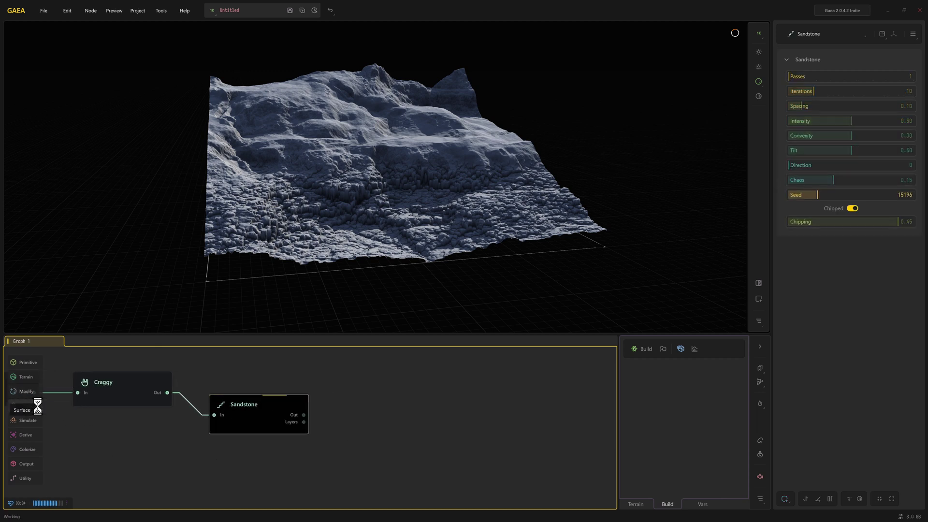
left_click_drag(265, 409, 274, 387)
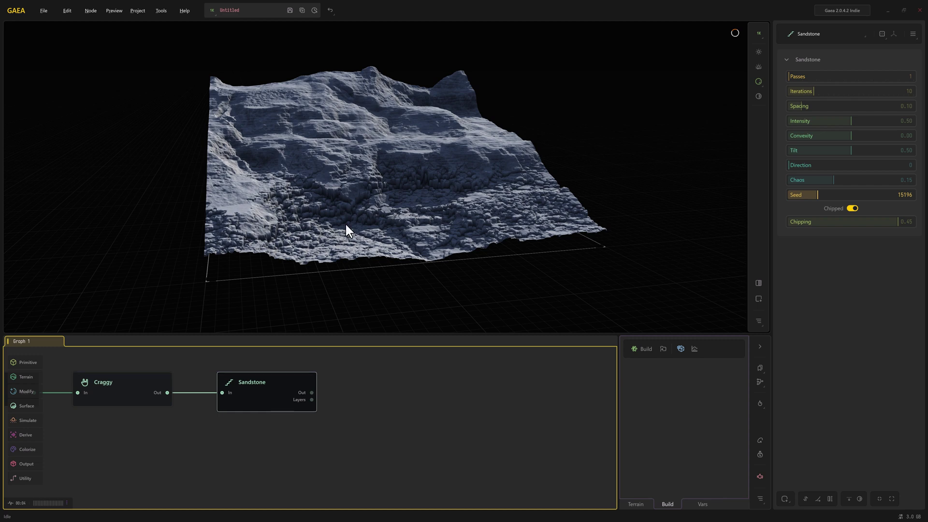
left_click_drag(358, 236, 462, 152)
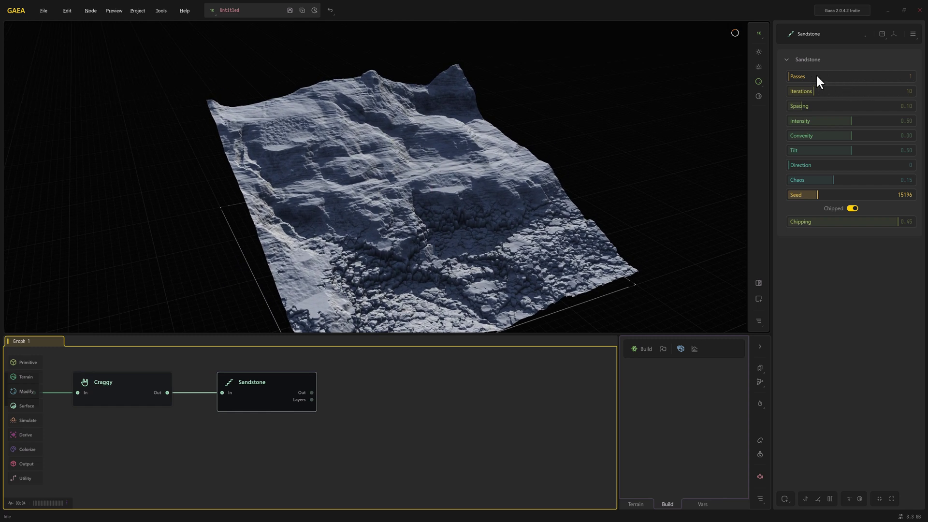
left_click(837, 75)
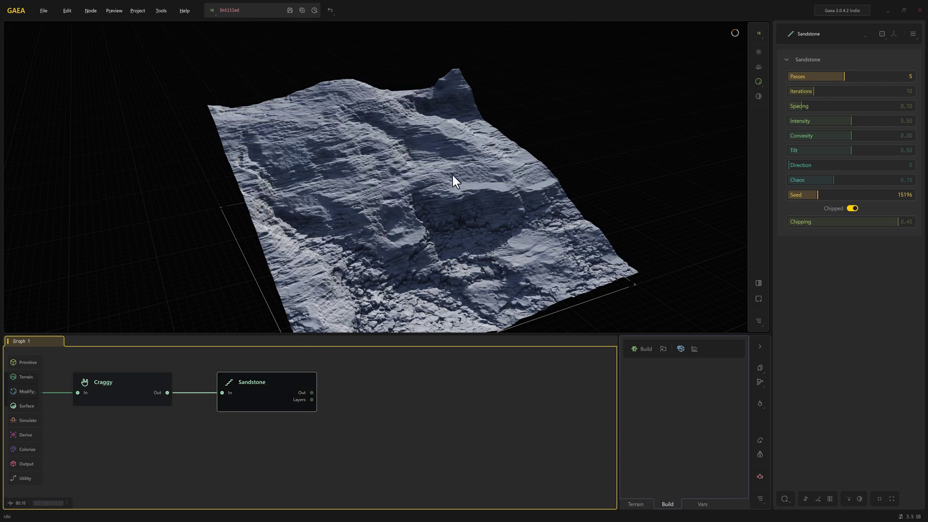
left_click(844, 91)
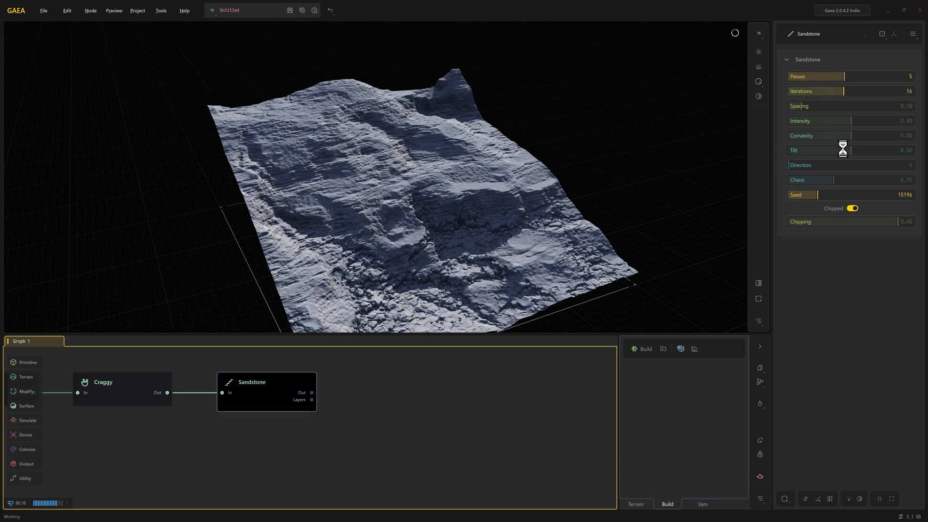
left_click_drag(467, 213, 459, 193)
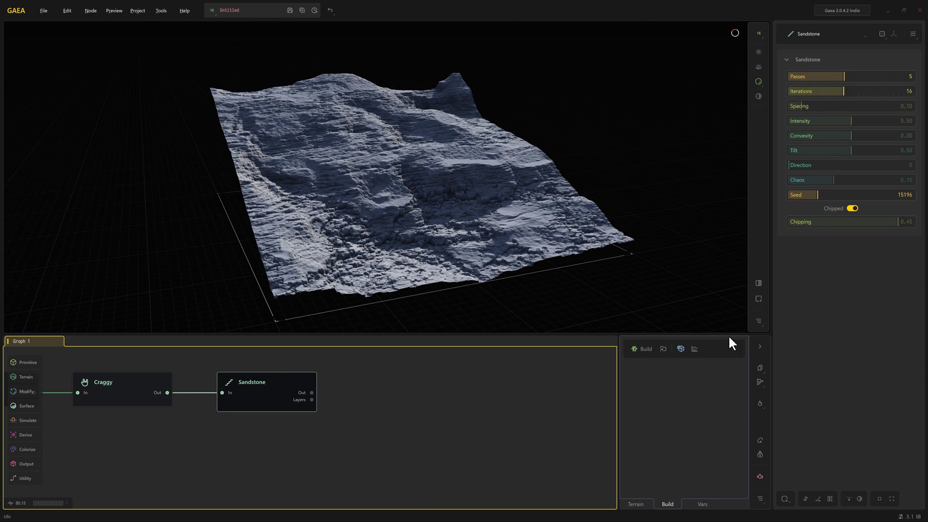
Step: Height-mask the Sandstone node to the 0.40–0.55 elevation band
left_click(785, 497)
left_click(735, 416)
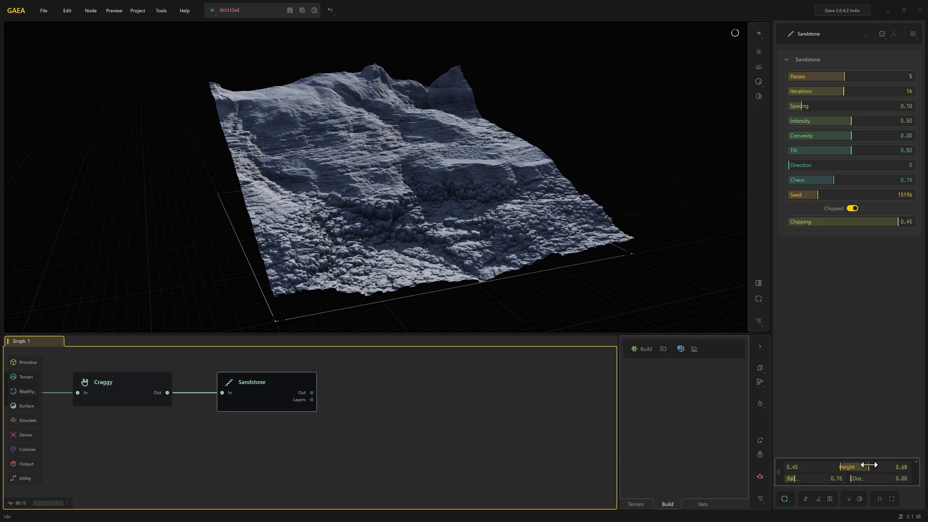
left_click_drag(869, 465, 846, 466)
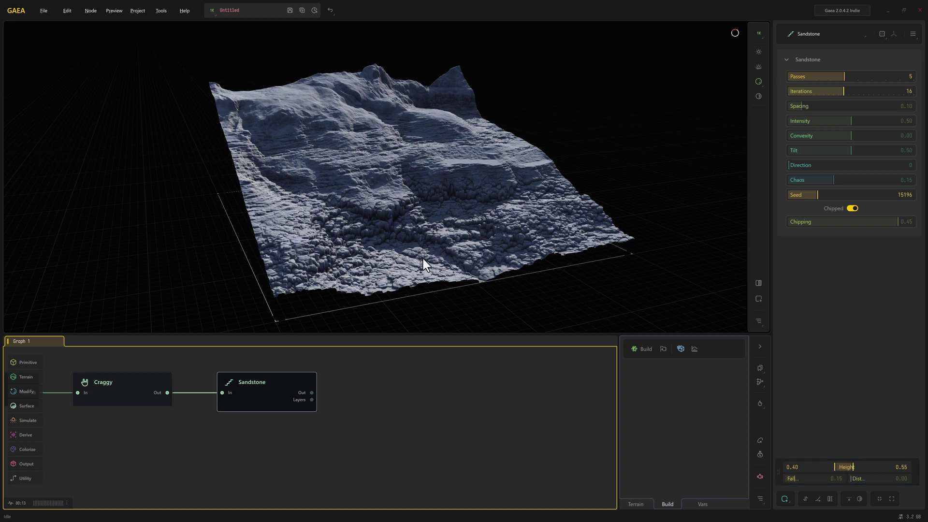
mouse_move(422, 259)
left_mouse_down()
mouse_move(408, 263)
mouse_move(425, 257)
left_mouse_up()
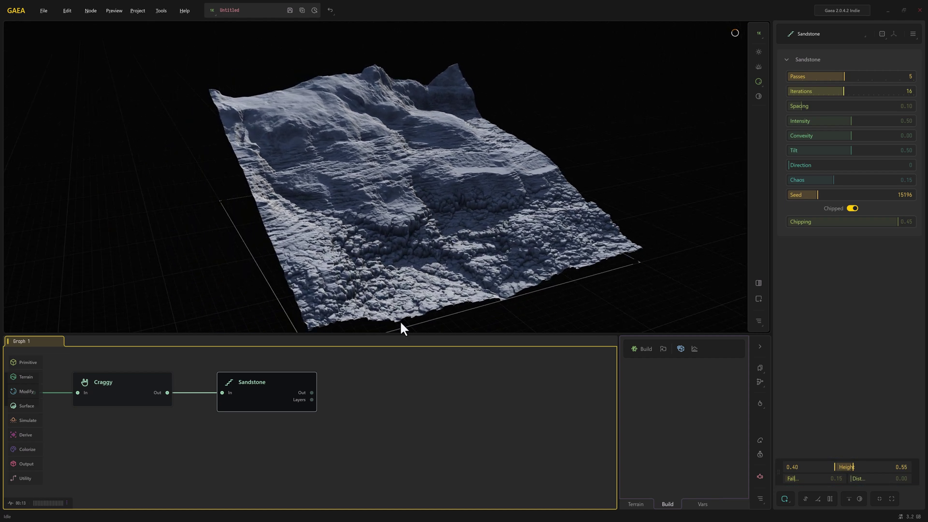
middle_click_drag(142, 428, 205, 426)
Step: Add a RockNoise node beside Sandstone and wire Sandstone's output into it
left_click(26, 405)
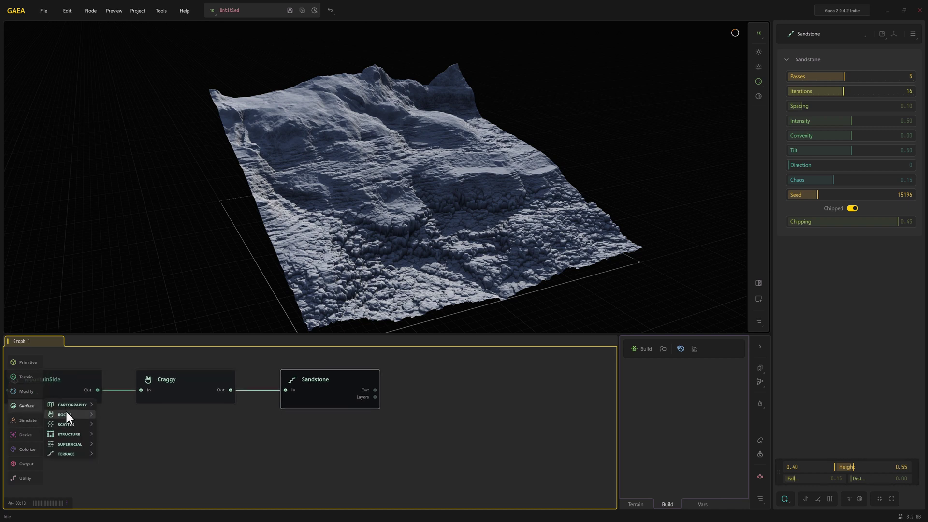
mouse_move(65, 415)
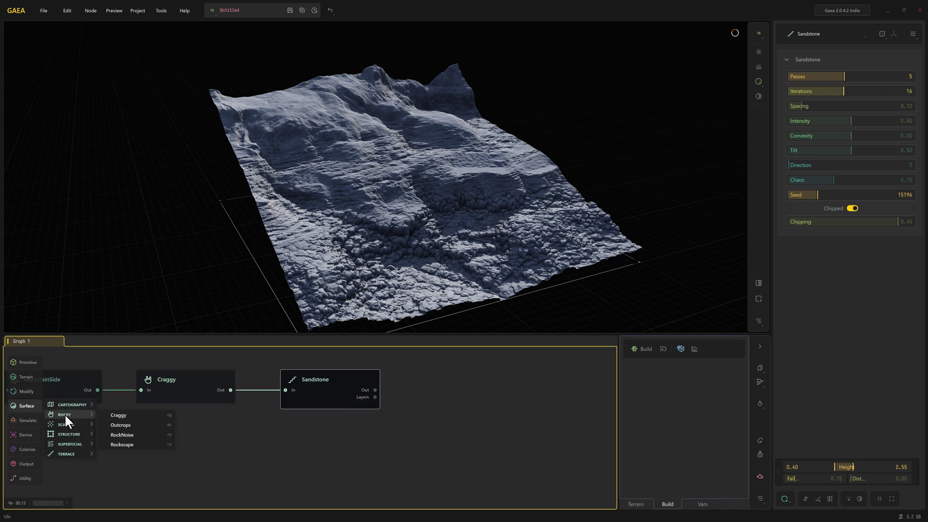
left_click(124, 434)
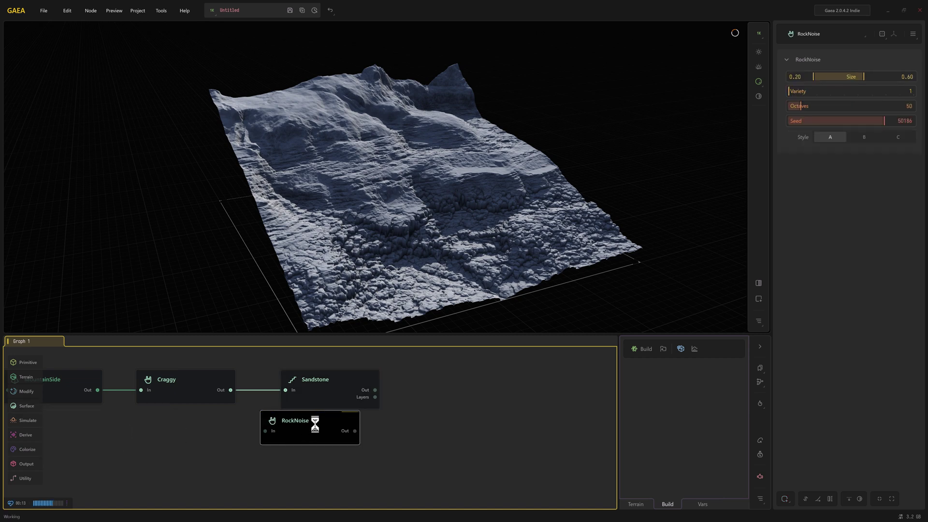
left_click_drag(320, 421, 469, 382)
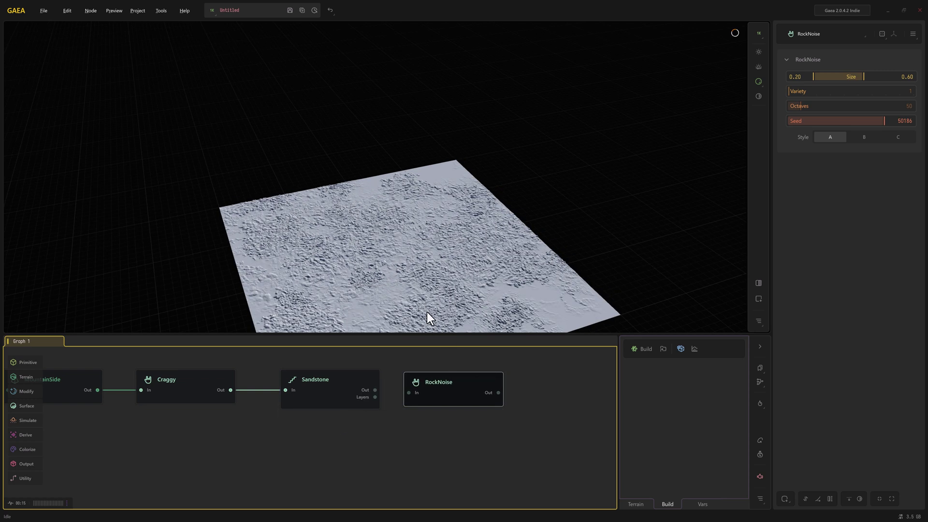
scroll(419, 276, "down", 3)
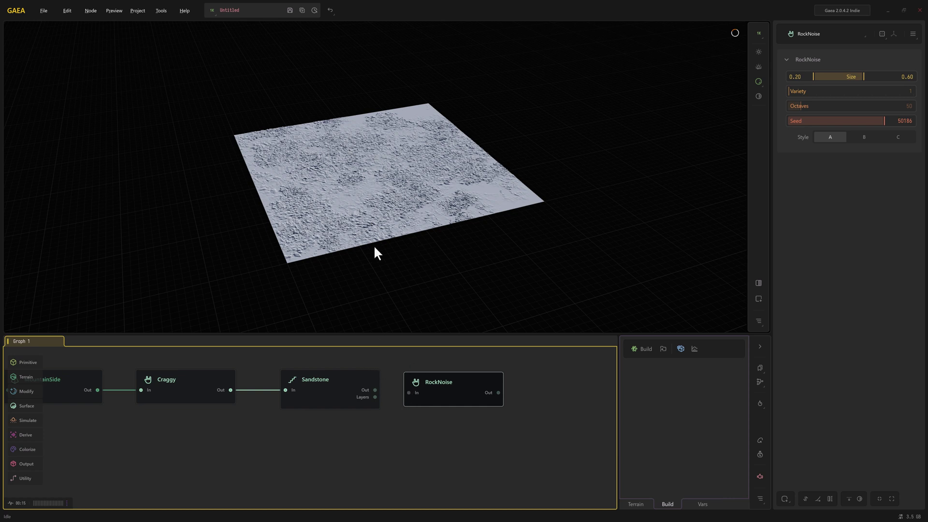
left_click_drag(392, 395, 449, 388)
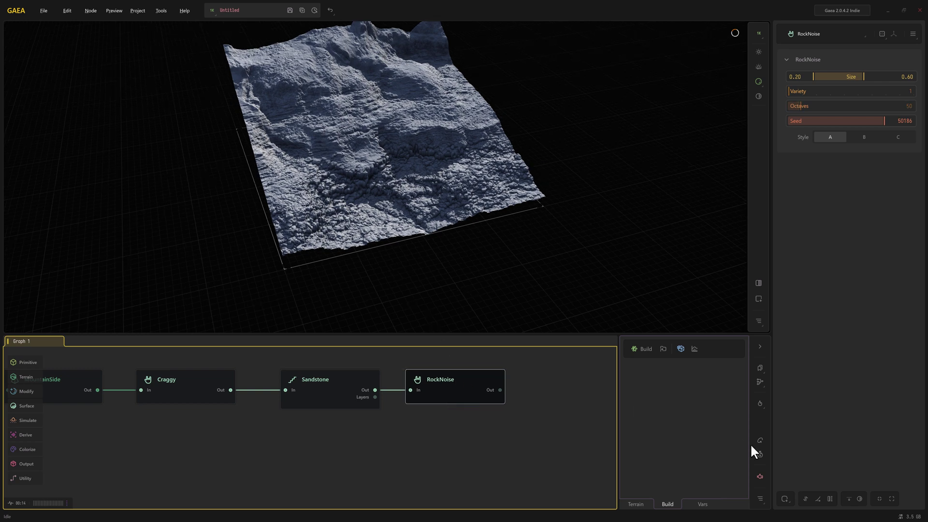
Step: Height-mask RockNoise to the 0.80–1.00 band so it textures only the peaks
left_click(783, 500)
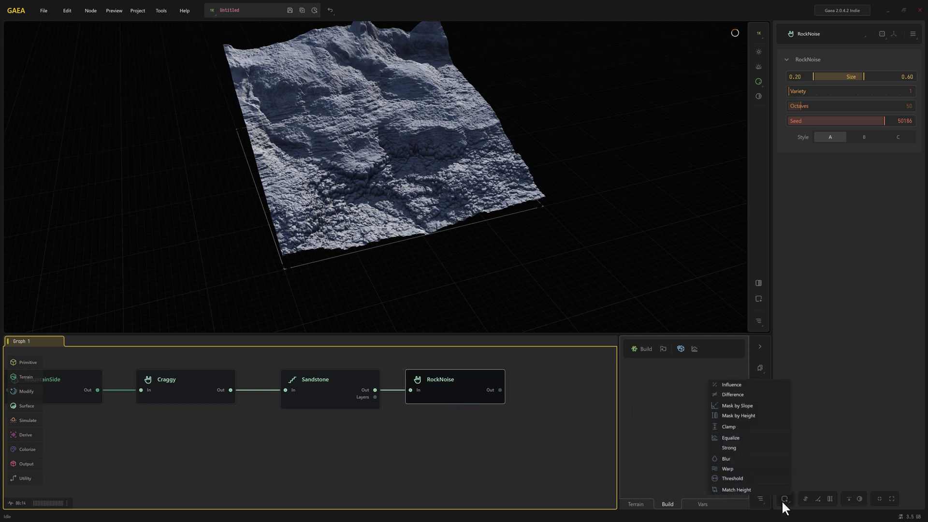
left_click(756, 417)
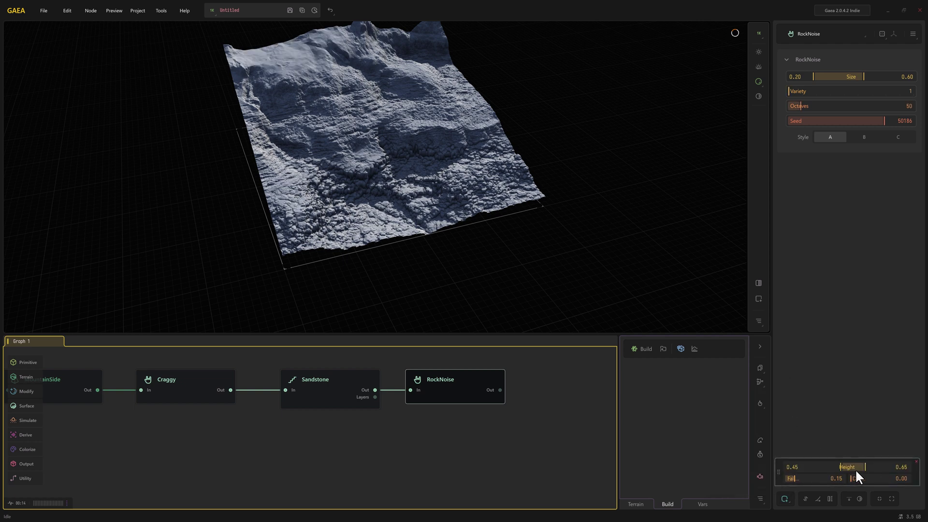
left_click_drag(876, 468, 907, 468)
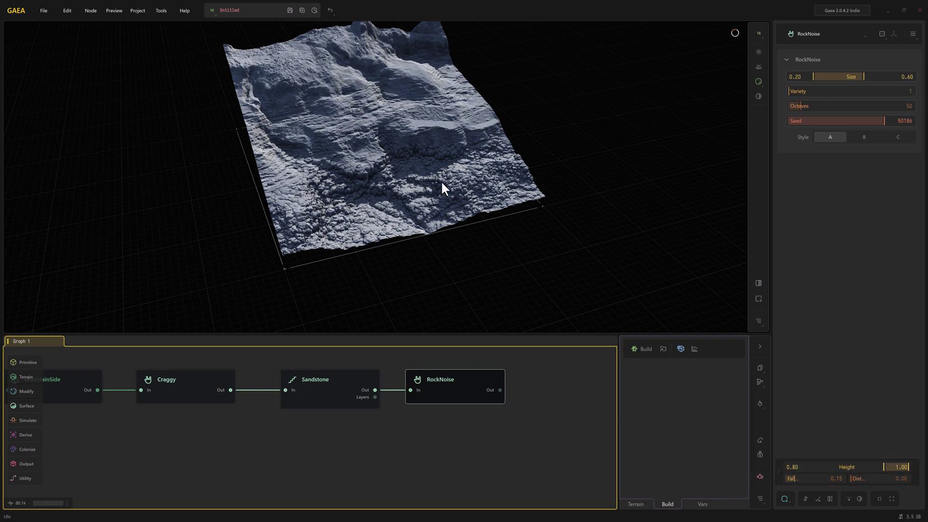
middle_click_drag(405, 114, 471, 176)
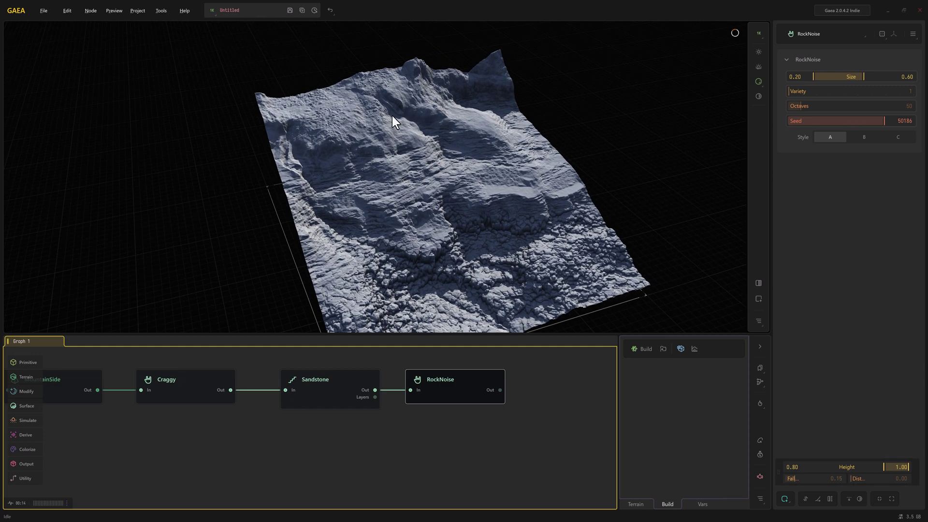
left_click_drag(373, 108, 378, 109)
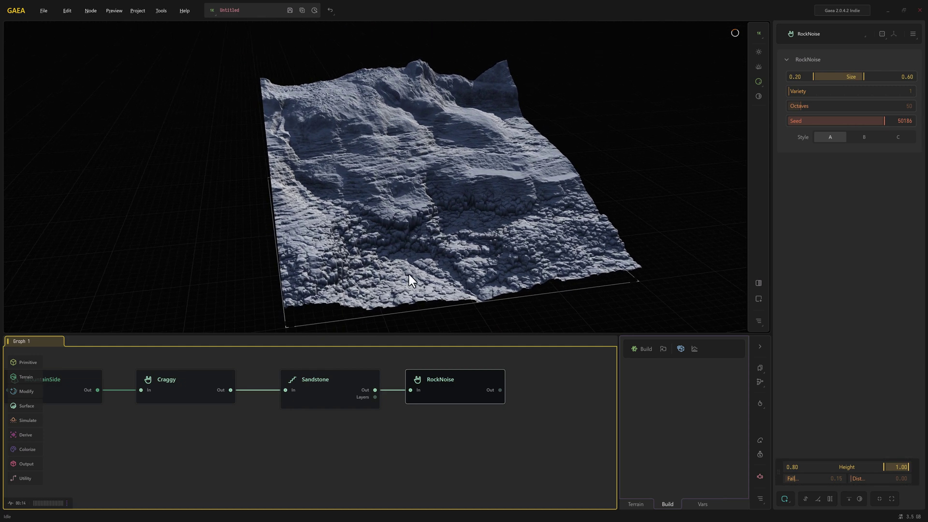
Step: Reselect the RockNoise node and shift the node graph to make room
mouse_move(28, 406)
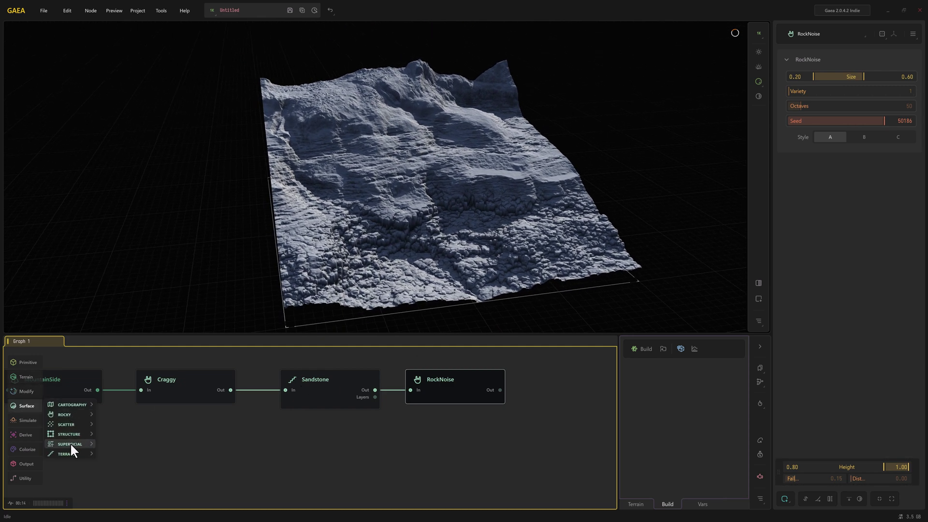
mouse_move(71, 454)
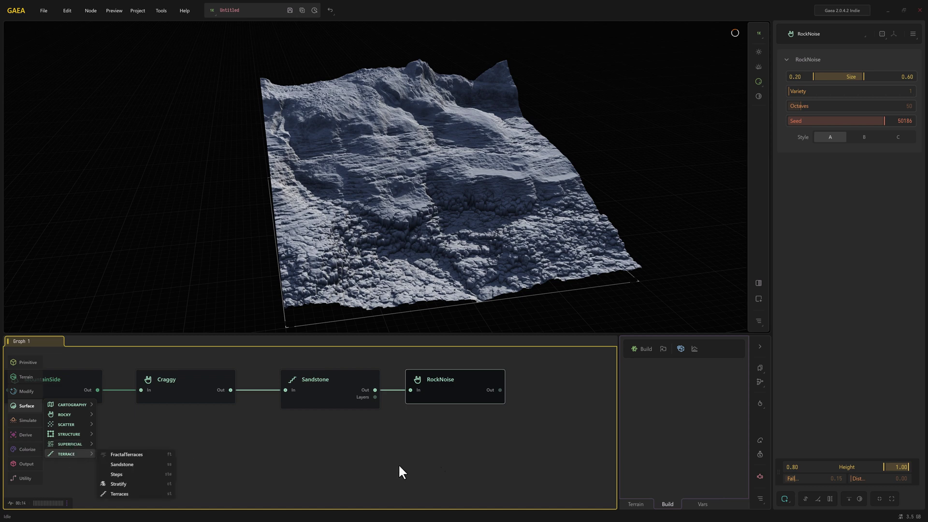
left_click(400, 465)
left_click(442, 385)
middle_click_drag(548, 417, 493, 423)
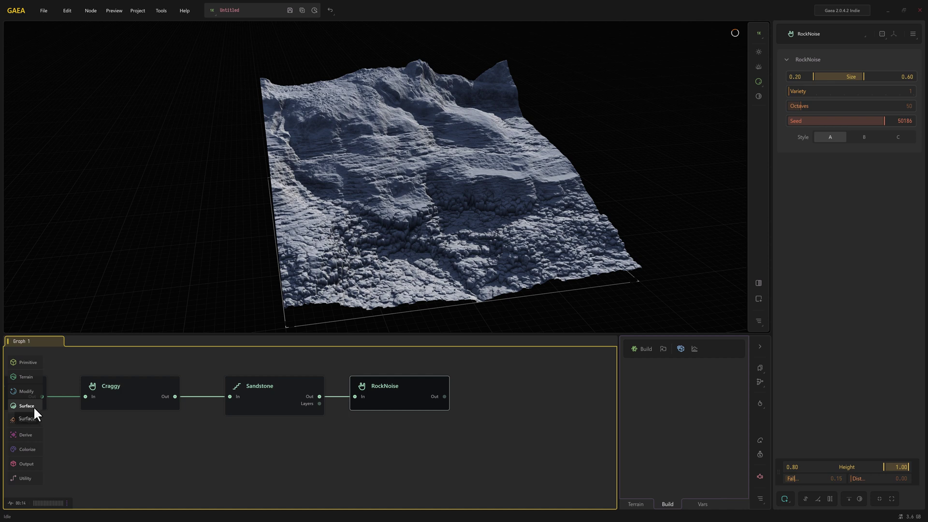
Step: Add an EasyErosion node from Simulate > Erosion and place it after RockNoise
mouse_move(30, 422)
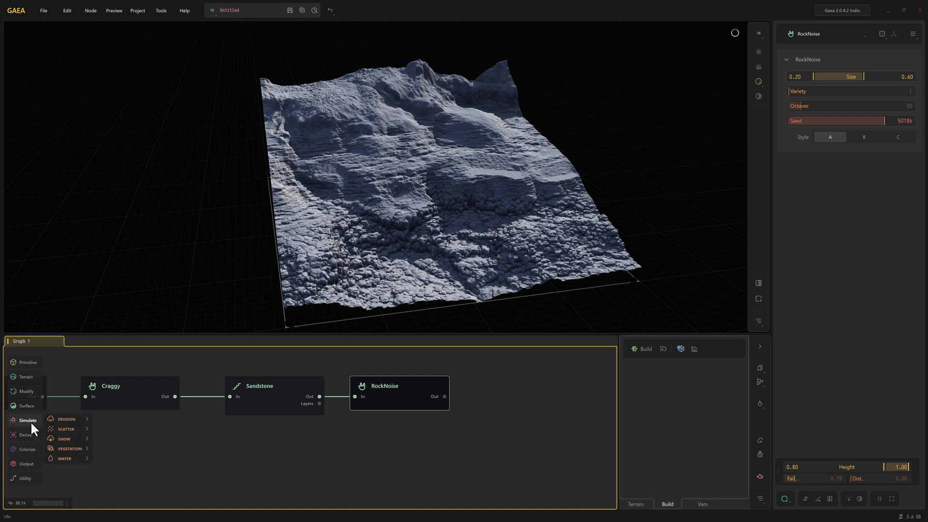
mouse_move(63, 418)
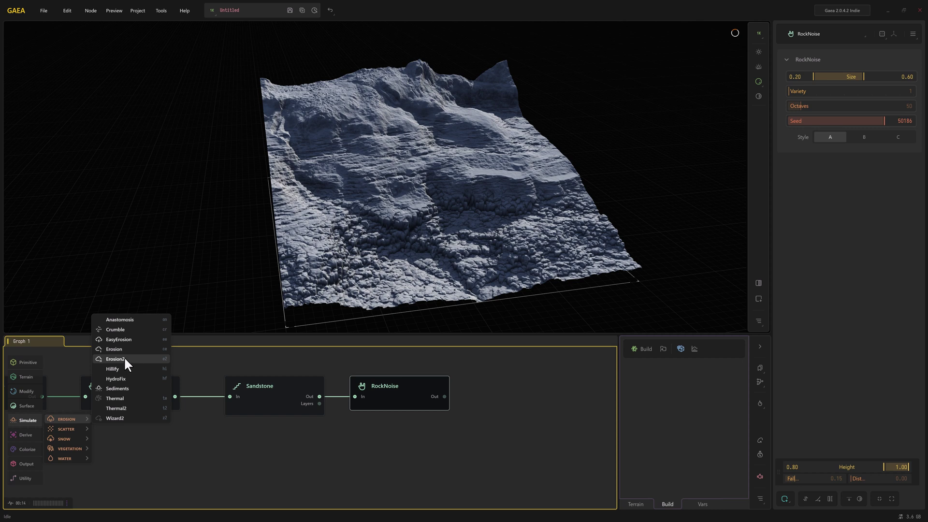
left_click(122, 340)
left_click_drag(533, 389, 532, 389)
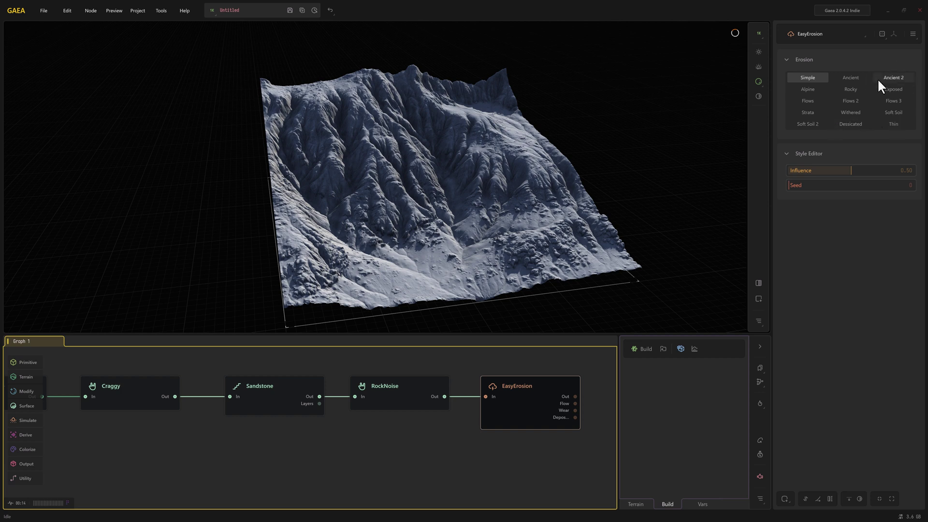
Step: Compare the Ancient and Exposed EasyErosion presets, then delete the EasyErosion node
left_click(852, 76)
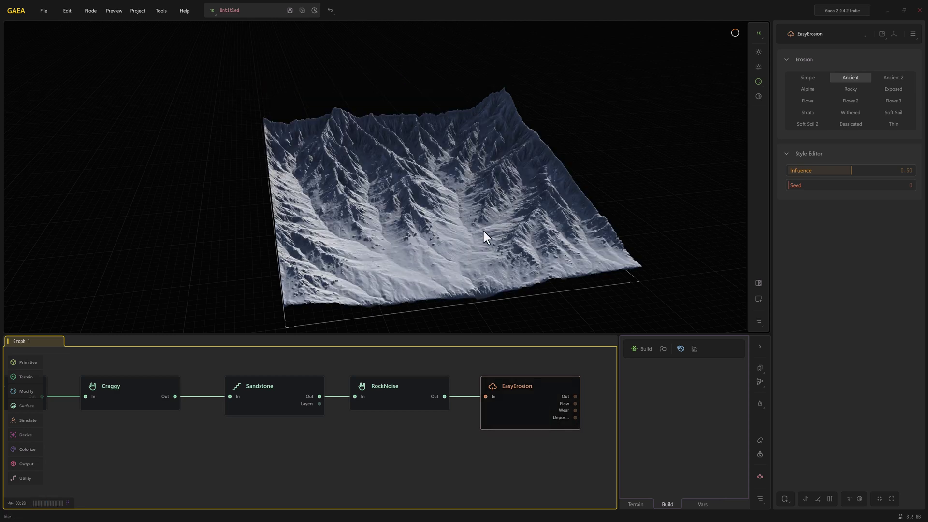
left_click_drag(458, 252, 406, 196)
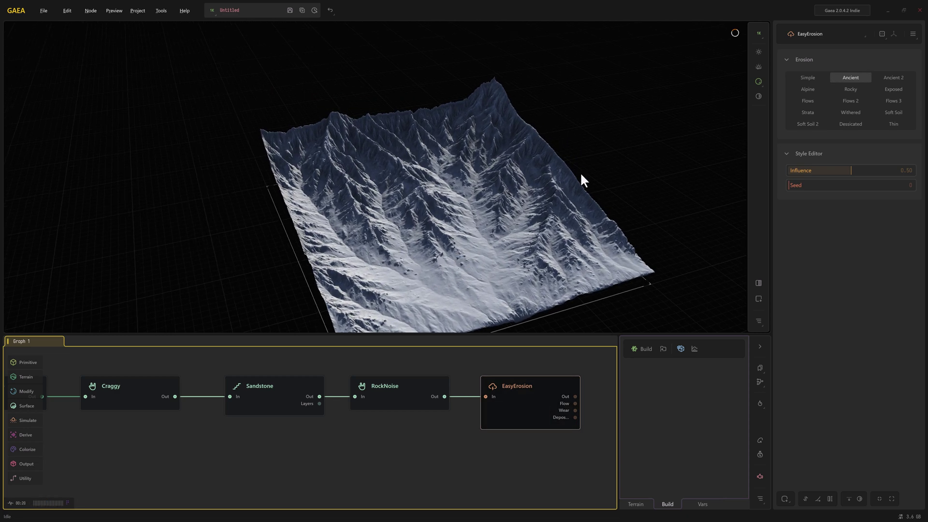
left_click(889, 89)
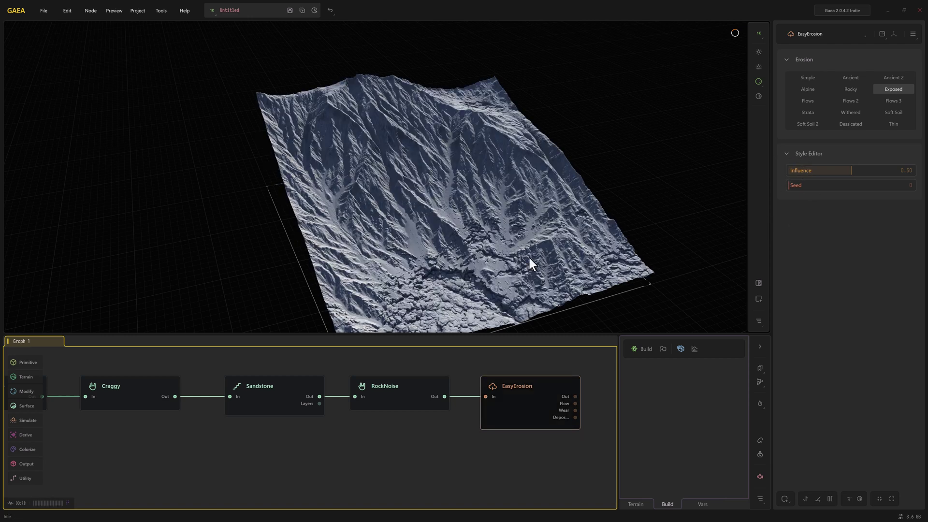
left_click_drag(531, 245, 547, 332)
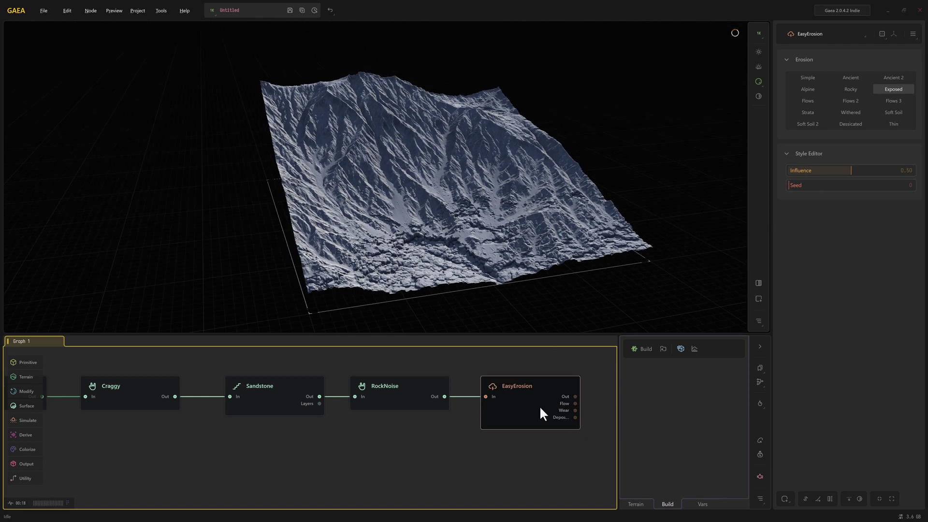
key("Delete")
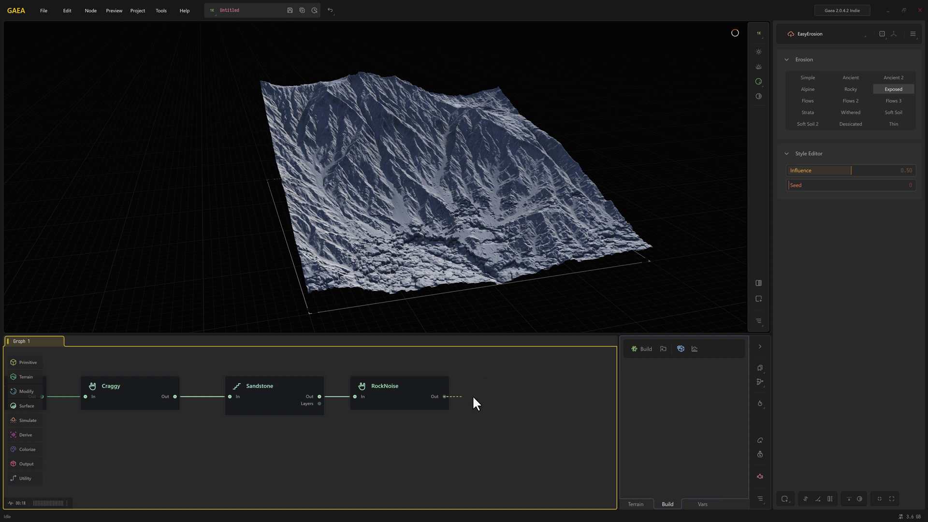
Step: Connect an Erosion2 node to RockNoise's output and set its Duration to 1.00
left_click_drag(473, 398, 475, 396)
type("ero")
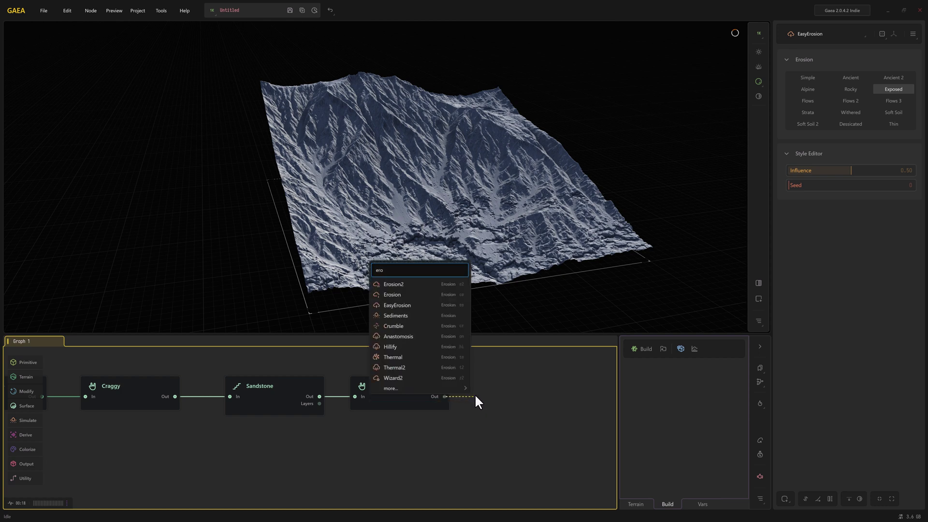
left_click(397, 284)
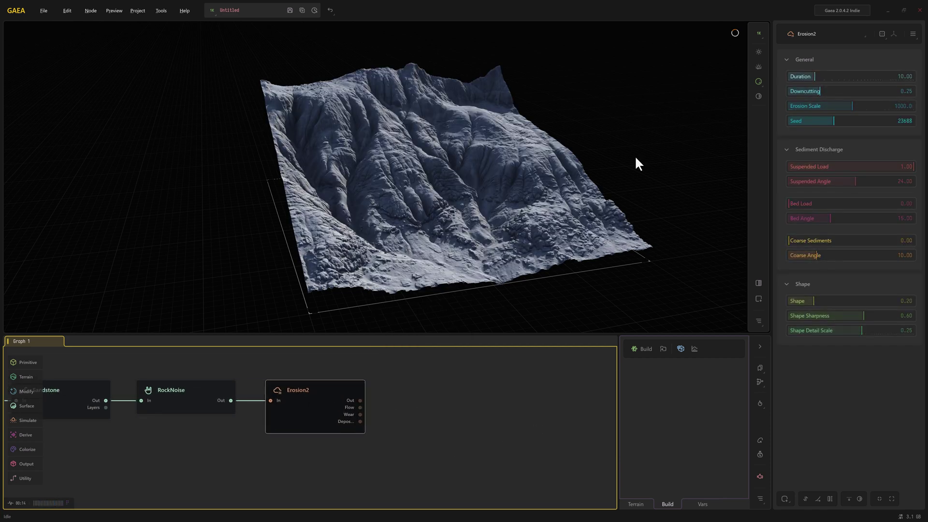
left_click_drag(794, 78, 787, 78)
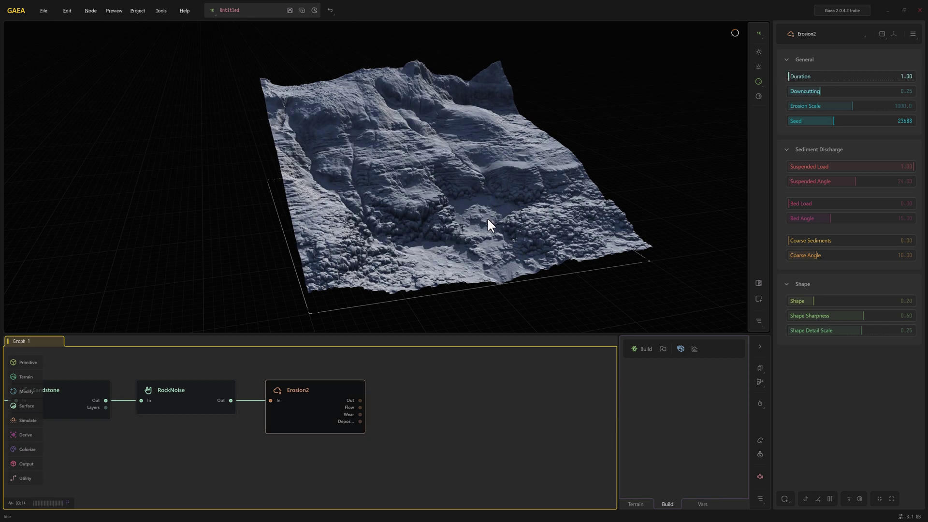
Step: Compare the Erosion2 result against the RockNoise output and inspect the erosion
left_click_drag(488, 219, 486, 225)
left_click(174, 394)
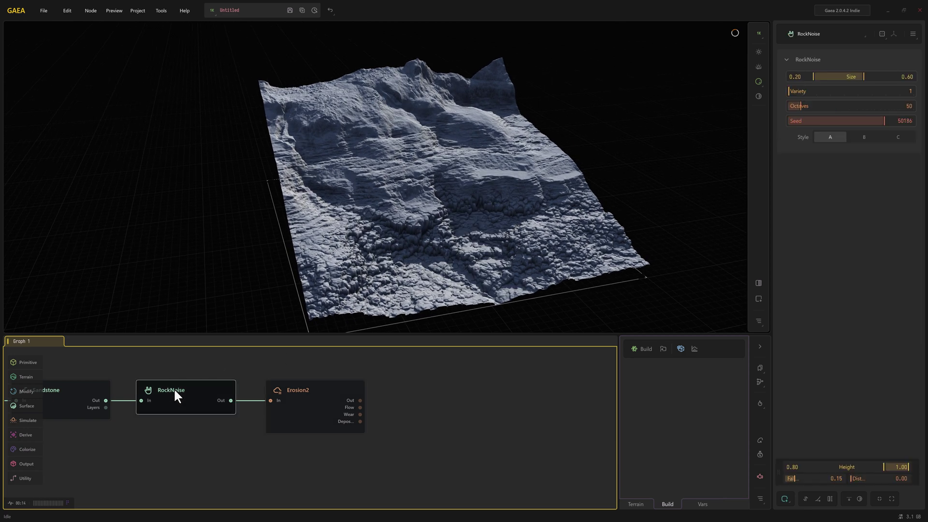
left_click(308, 391)
left_click(204, 393)
left_click(288, 401)
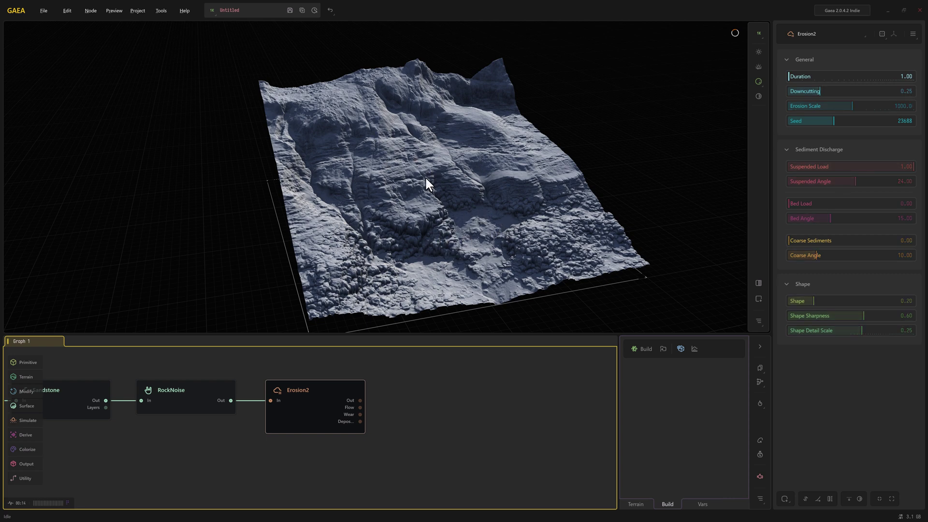
mouse_move(425, 176)
left_mouse_down()
mouse_move(410, 166)
mouse_move(418, 167)
left_mouse_up()
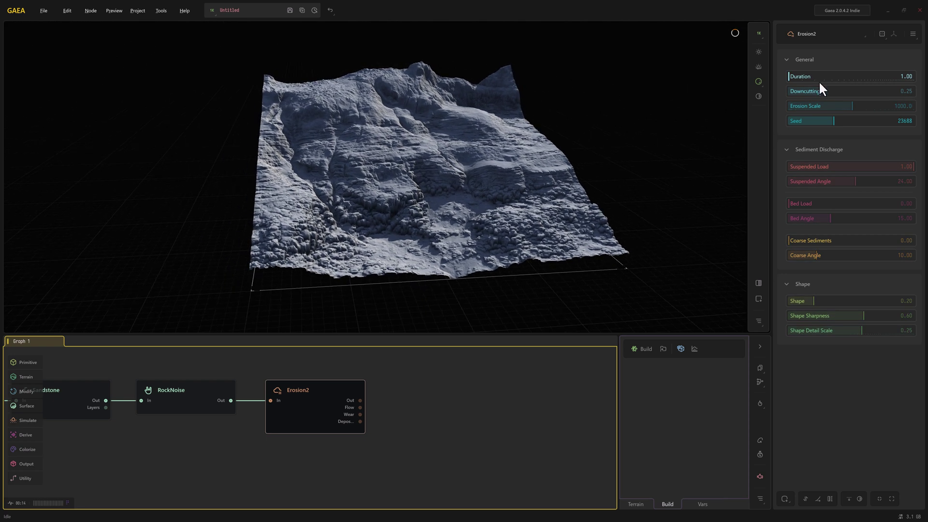
Step: Set Erosion2's Erosion Scale to 4673.9
left_click(803, 103)
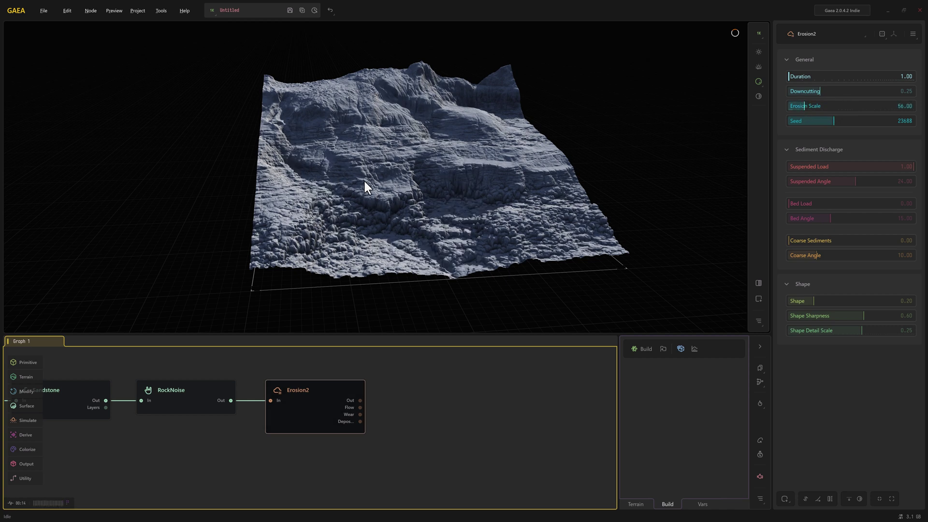
left_click(883, 106)
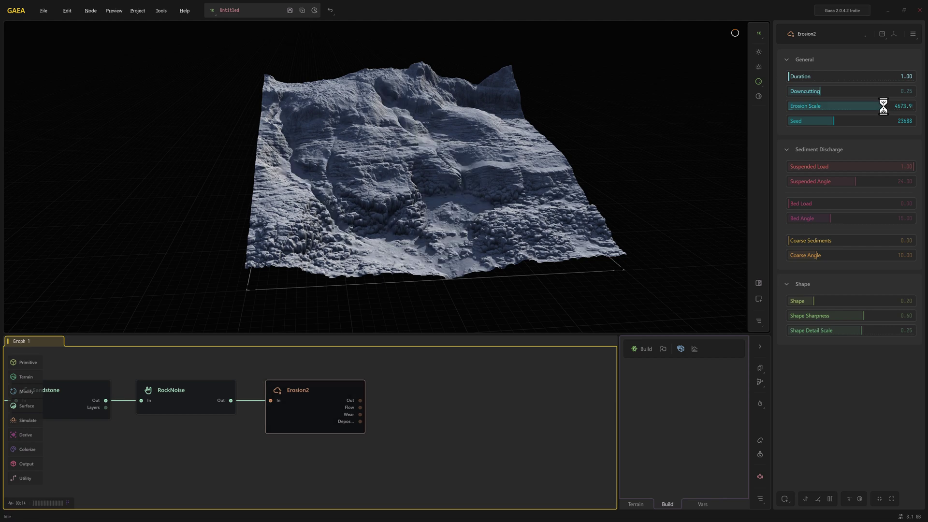
left_click_drag(407, 188, 599, 138)
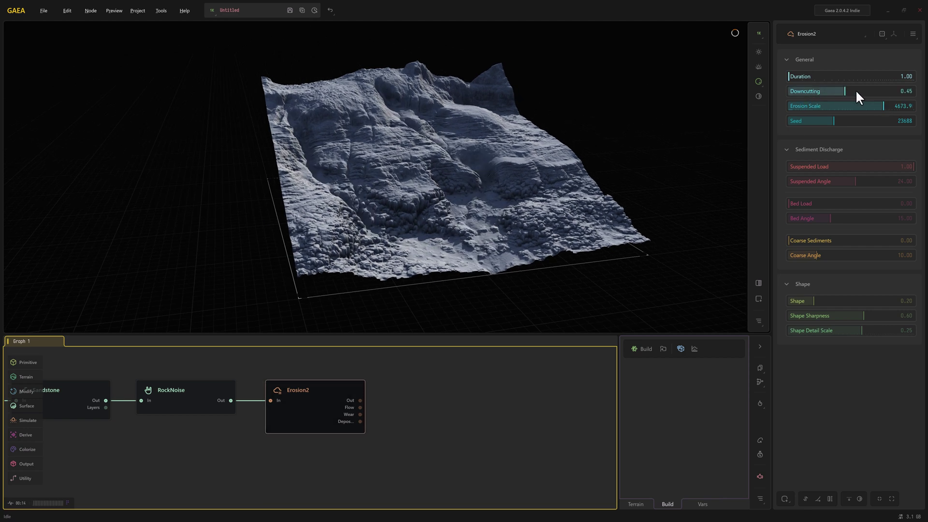
Step: Lower Erosion2's Downcutting to 0.22 and pan the graph to show all nodes
left_click_drag(856, 91, 816, 90)
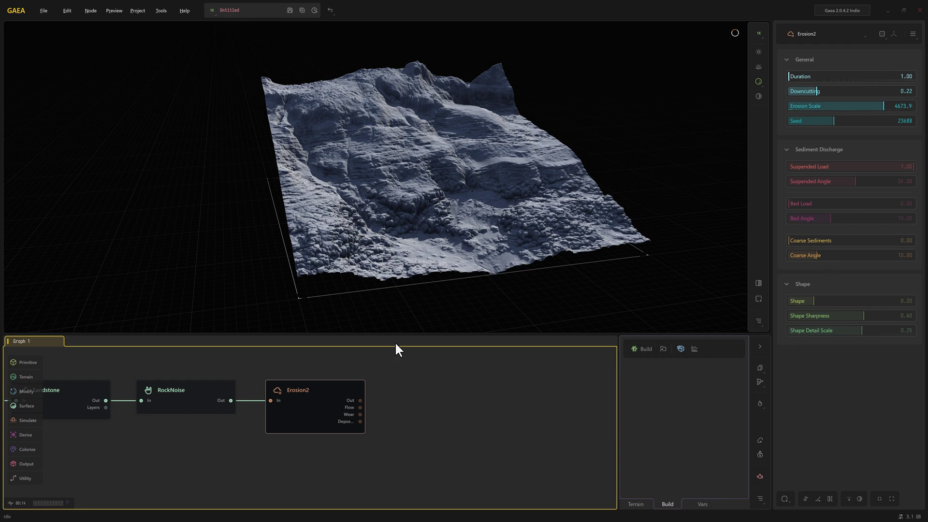
mouse_move(420, 281)
left_mouse_down()
mouse_move(396, 288)
mouse_move(415, 286)
left_mouse_up()
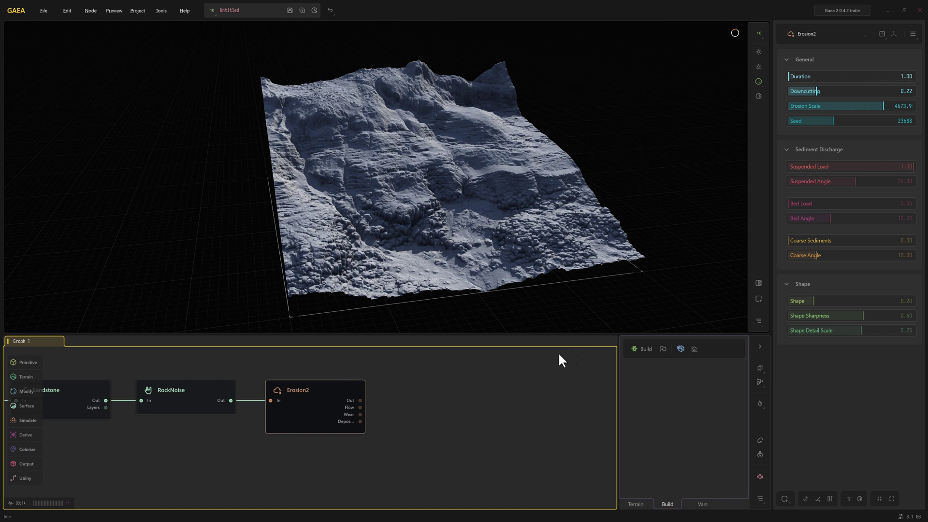
middle_click_drag(433, 407, 524, 409)
scroll(519, 409, "down", 2)
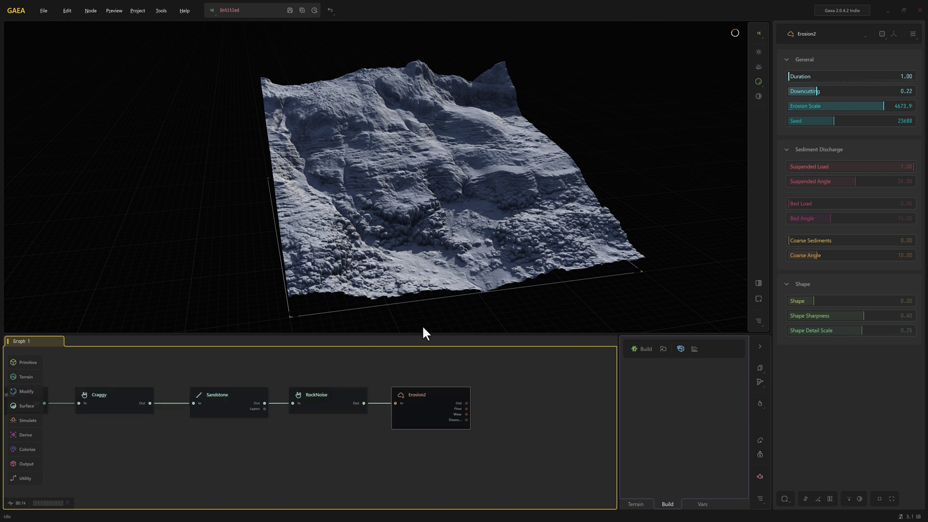
left_click_drag(433, 310, 434, 312)
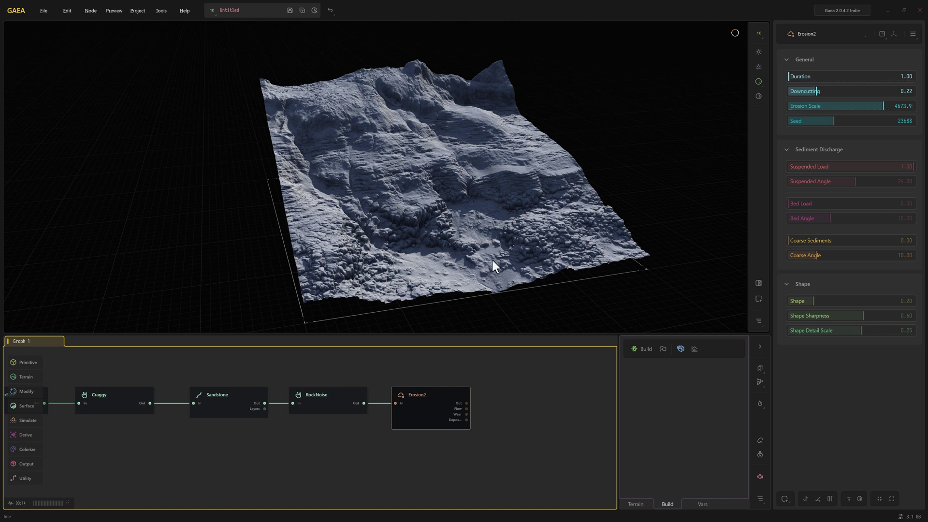